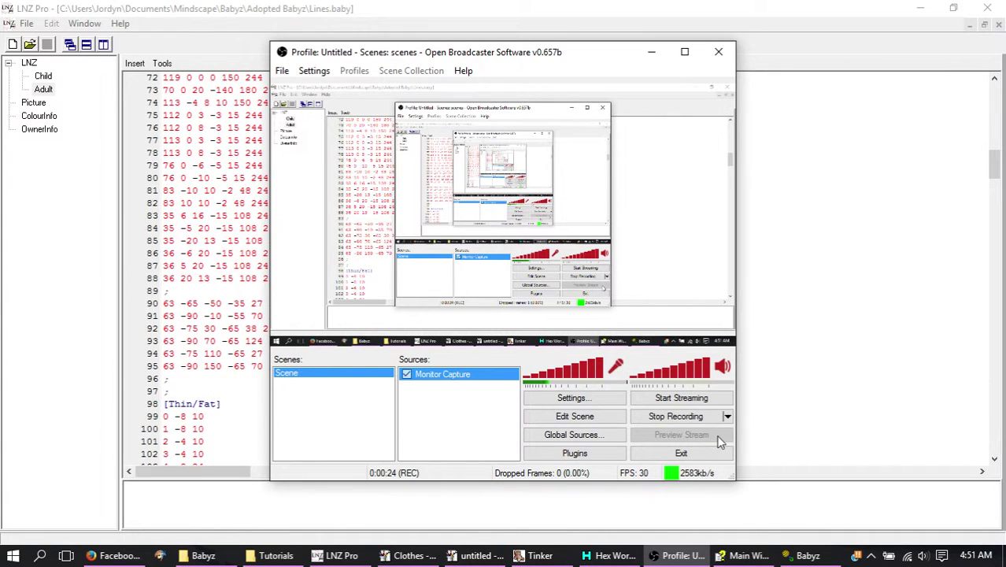
# Switch to the Babyz game to view the baby's unconnected hair balls, and close the game
pyautogui.click(790, 563)
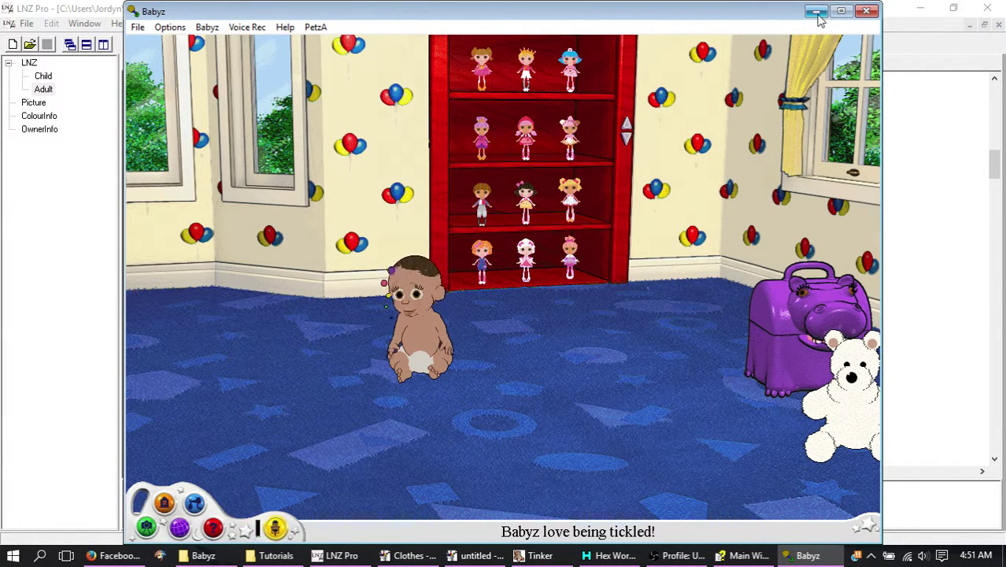
pyautogui.click(869, 14)
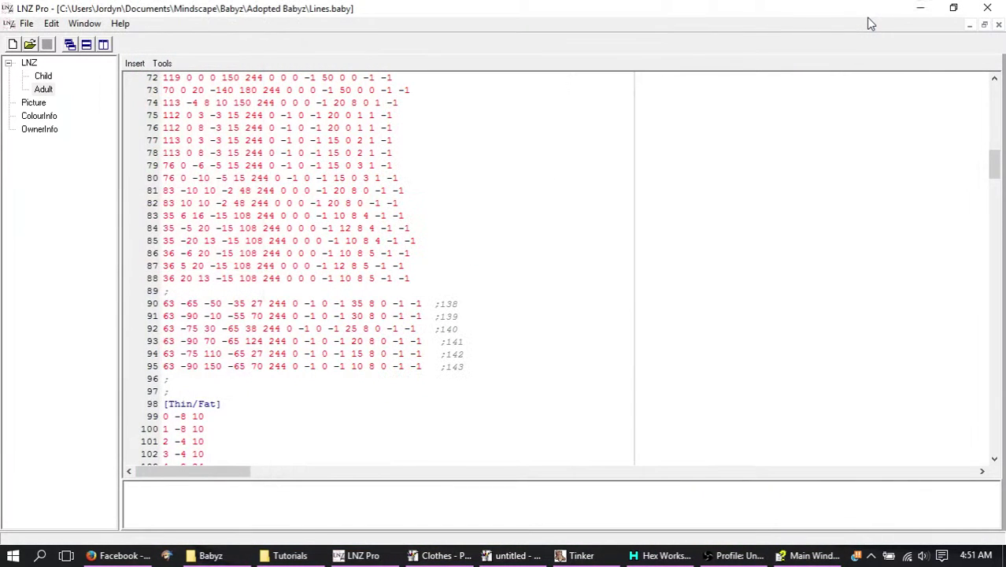
# Examine the added ball rows commented 138 to 143 above the [Thin/Fat] section, highlighting the row for ball 138
pyautogui.moveTo(163, 306); pyautogui.dragTo(154, 390)
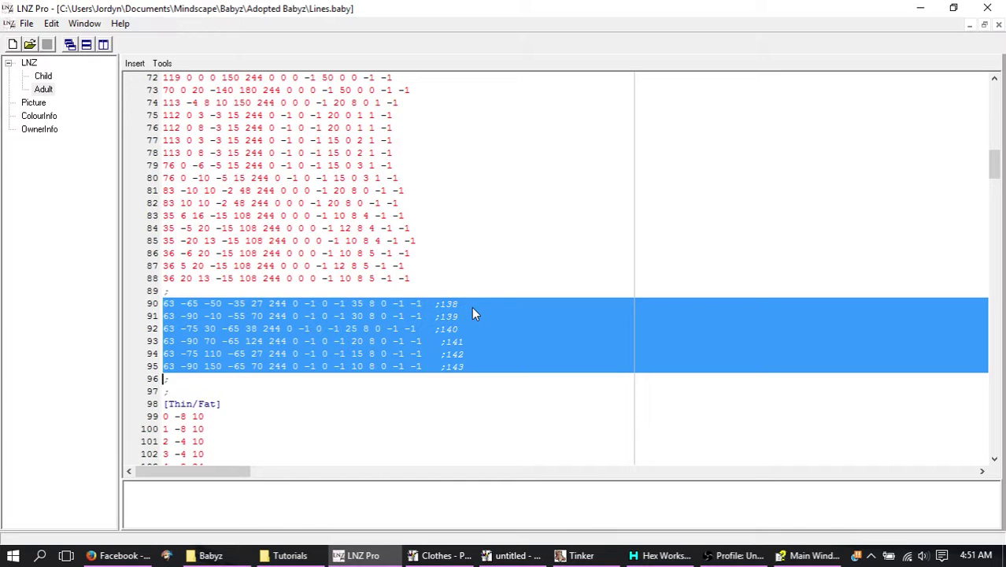
pyautogui.click(451, 304)
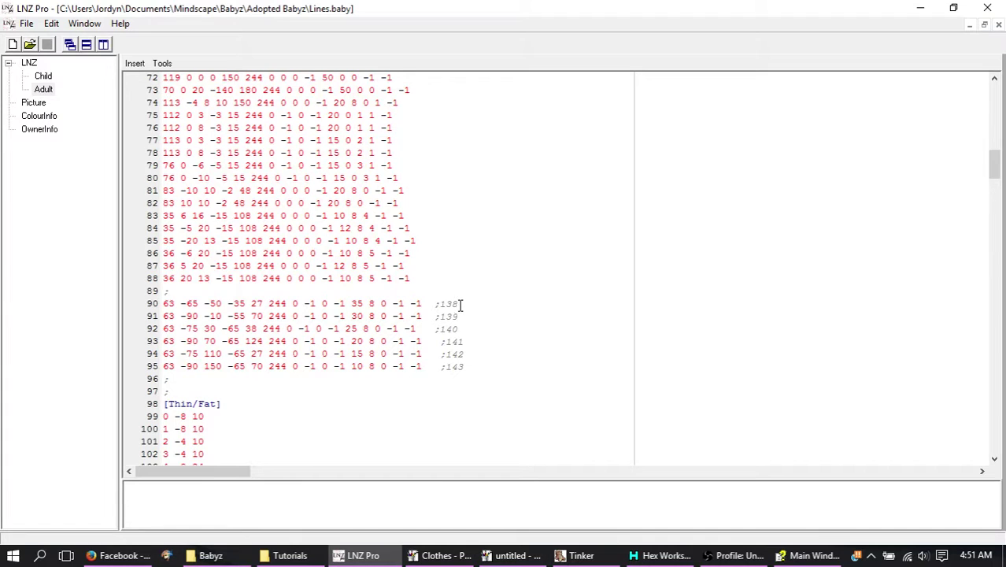
pyautogui.moveTo(458, 304); pyautogui.dragTo(435, 304)
pyautogui.moveTo(164, 303); pyautogui.dragTo(162, 315)
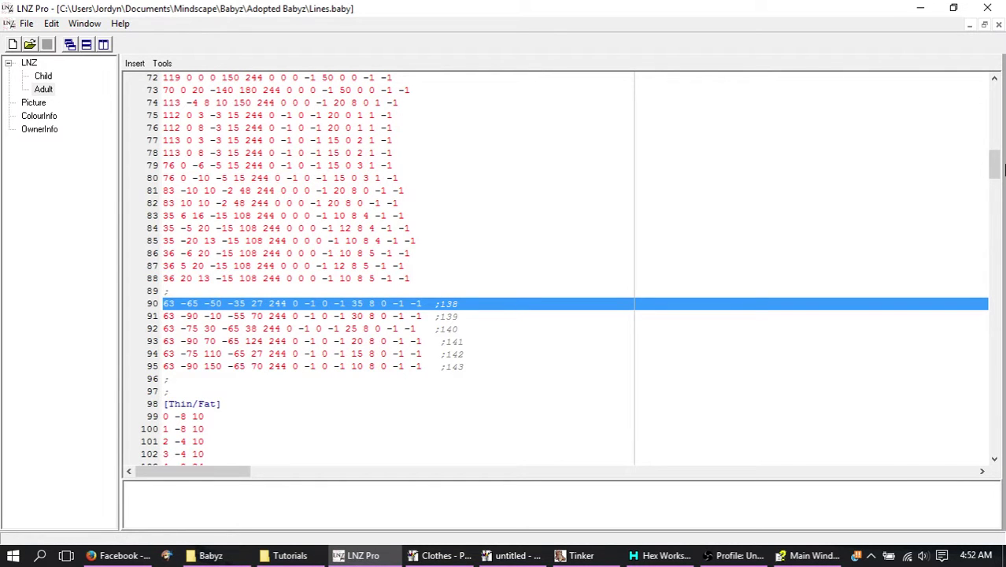
# Copy the line entry joining balls 136 and 137 and paste it directly above the [Polygons] heading
pyautogui.moveTo(1001, 168); pyautogui.dragTo(1002, 305)
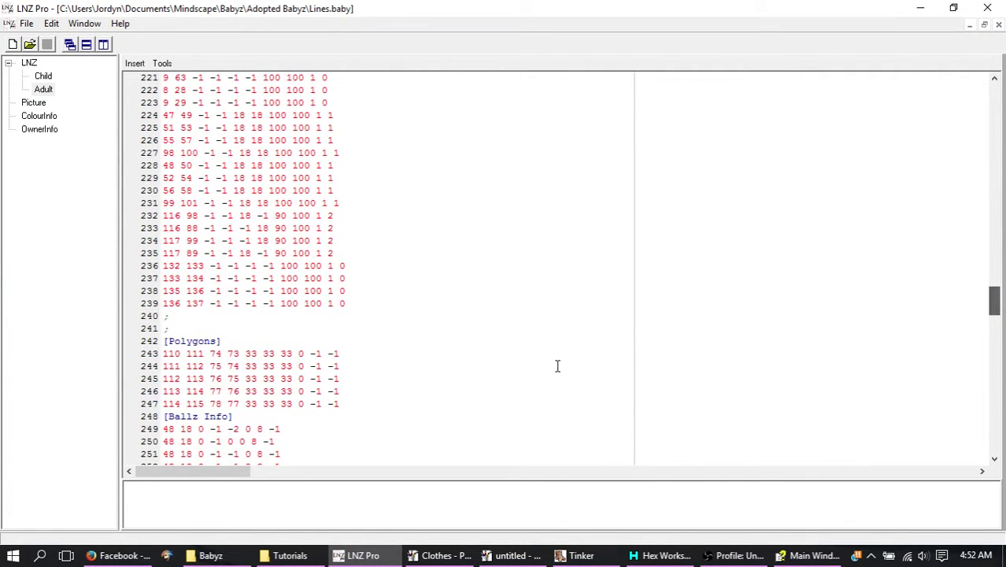
pyautogui.moveTo(162, 303); pyautogui.dragTo(163, 315)
pyautogui.hotkey('ctrl', 'c')
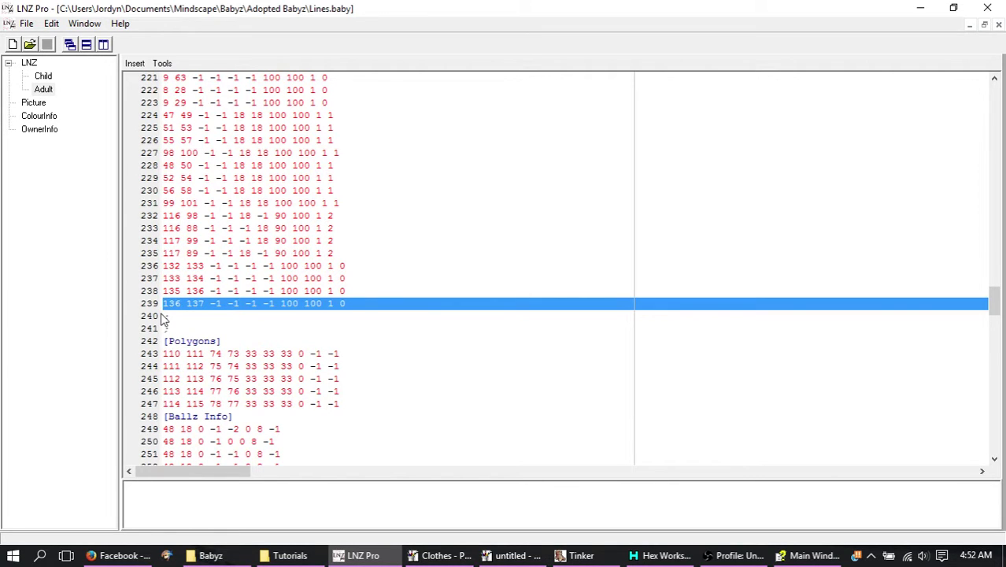
pyautogui.click(163, 340)
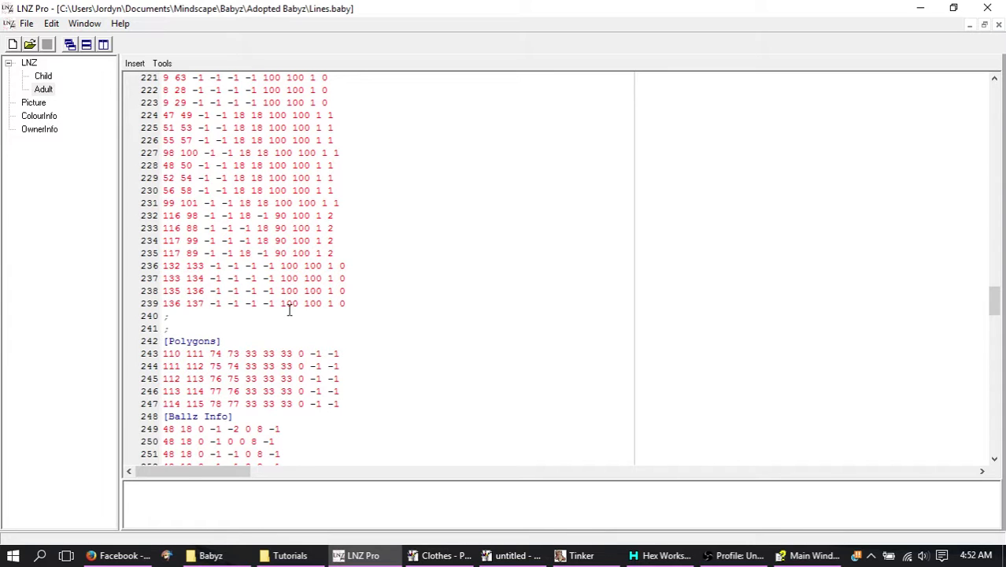
pyautogui.hotkey('ctrl', 'v')
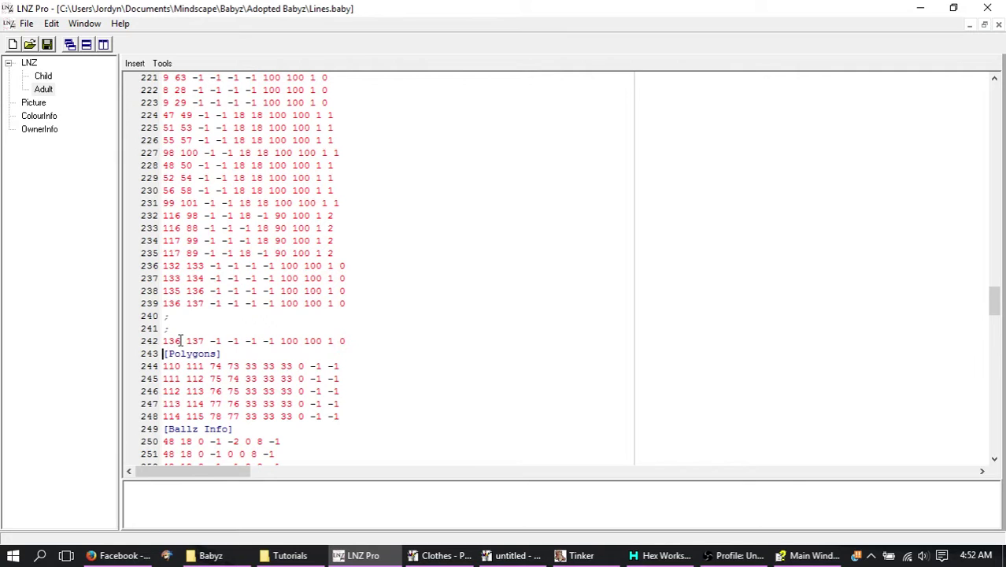
# Change the ball numbers in the pasted line entry to 138 and 139
pyautogui.moveTo(180, 340); pyautogui.dragTo(160, 344)
pyautogui.click(202, 341)
pyautogui.doubleClick(202, 341)
pyautogui.click(180, 341)
pyautogui.moveTo(181, 341); pyautogui.dragTo(175, 343)
pyautogui.write('8')
pyautogui.moveTo(180, 341)
pyautogui.mouseDown()
pyautogui.moveTo(163, 341)
pyautogui.moveTo(198, 341)
pyautogui.mouseUp()
pyautogui.write('9')
pyautogui.moveTo(204, 340); pyautogui.dragTo(163, 340)
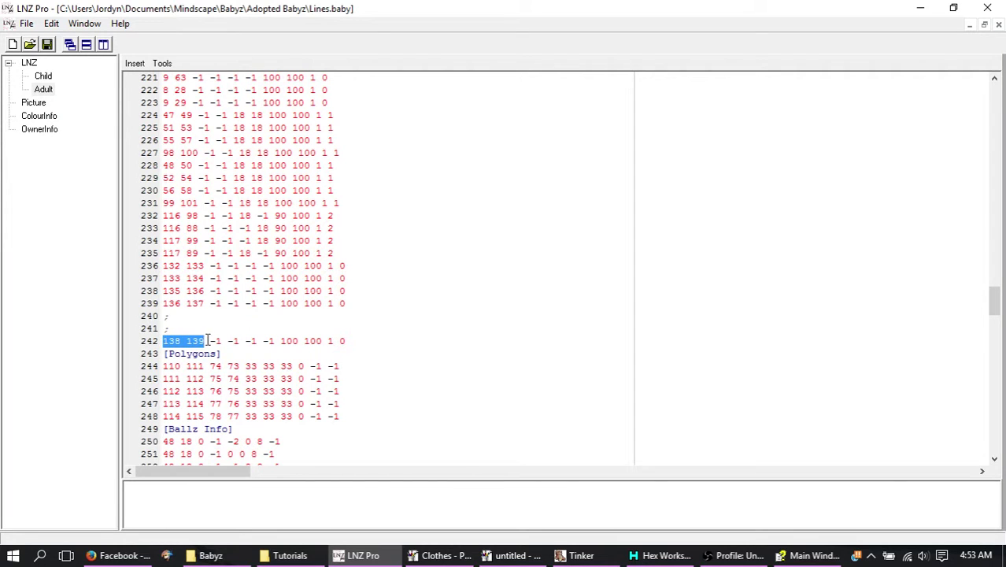
# Set the second-to-last value of the 138 139 line entry to -1
pyautogui.click(329, 340)
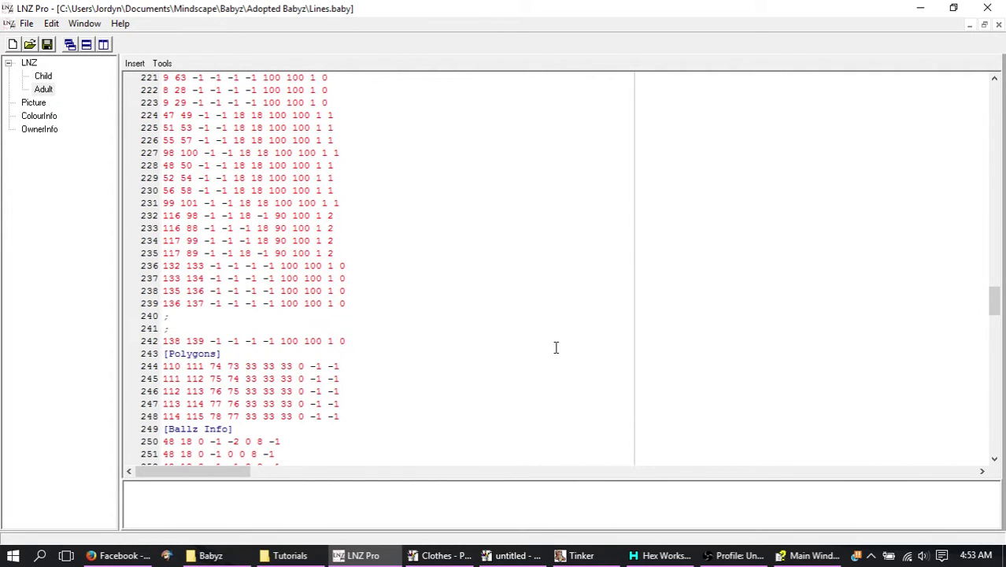
pyautogui.write('-')
pyautogui.moveTo(340, 340); pyautogui.dragTo(328, 341)
# Duplicate the 138 139 line entry directly below it and change the copy's ball numbers to 139 and 140
pyautogui.moveTo(162, 341); pyautogui.dragTo(166, 358)
pyautogui.hotkey('ctrl', 'c')
pyautogui.click(163, 354)
pyautogui.hotkey('ctrl', 'v')
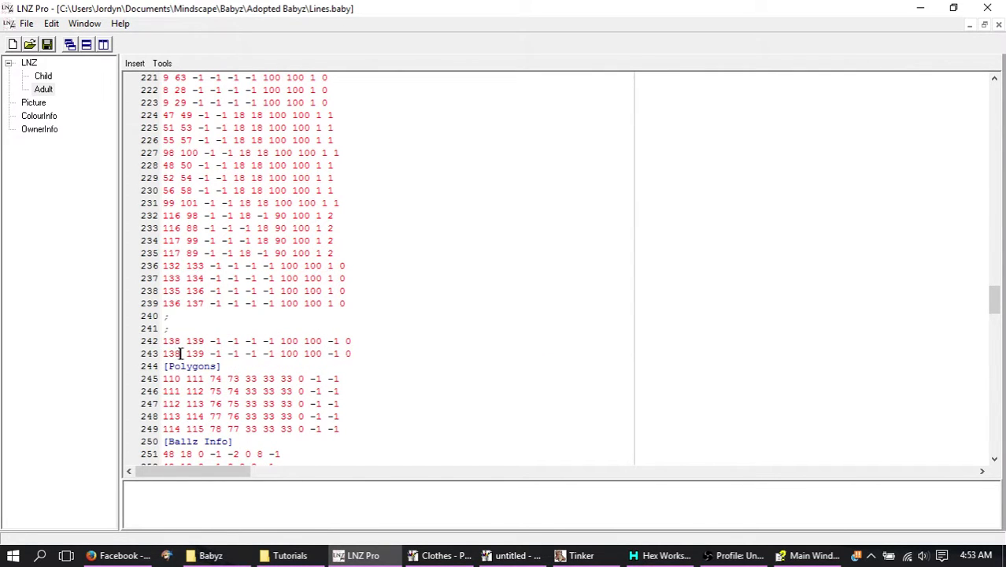
pyautogui.click(179, 355)
pyautogui.press('BackSpace')
pyautogui.write('9')
pyautogui.doubleClick(195, 354)
pyautogui.write('140')
pyautogui.doubleClick(196, 342)
pyautogui.moveTo(181, 356); pyautogui.dragTo(163, 356)
# Switch to Paint and draw three dots joined in sequence by two straight lines
pyautogui.click(487, 556)
pyautogui.click(30, 96)
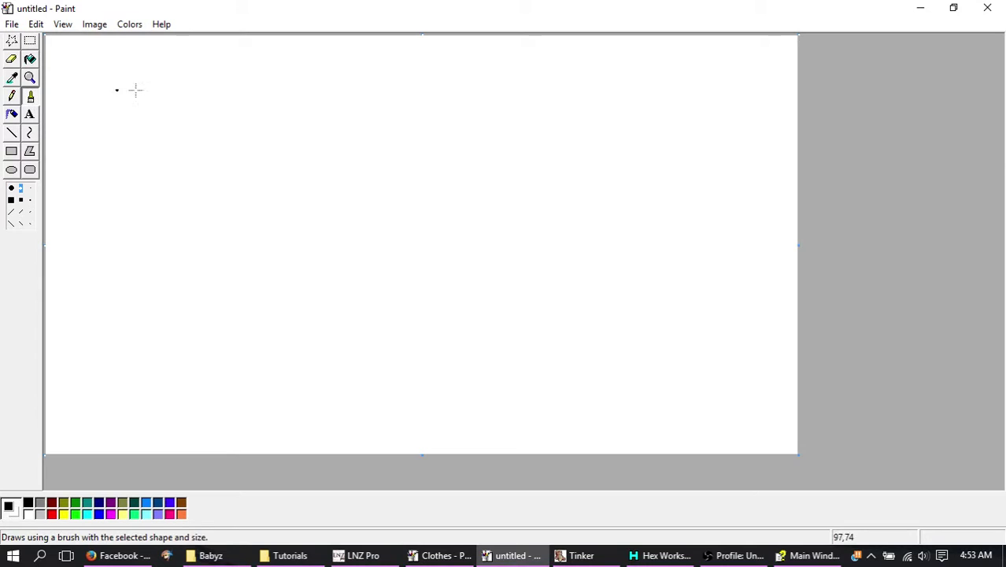
pyautogui.click(137, 121)
pyautogui.click(152, 137)
pyautogui.click(131, 159)
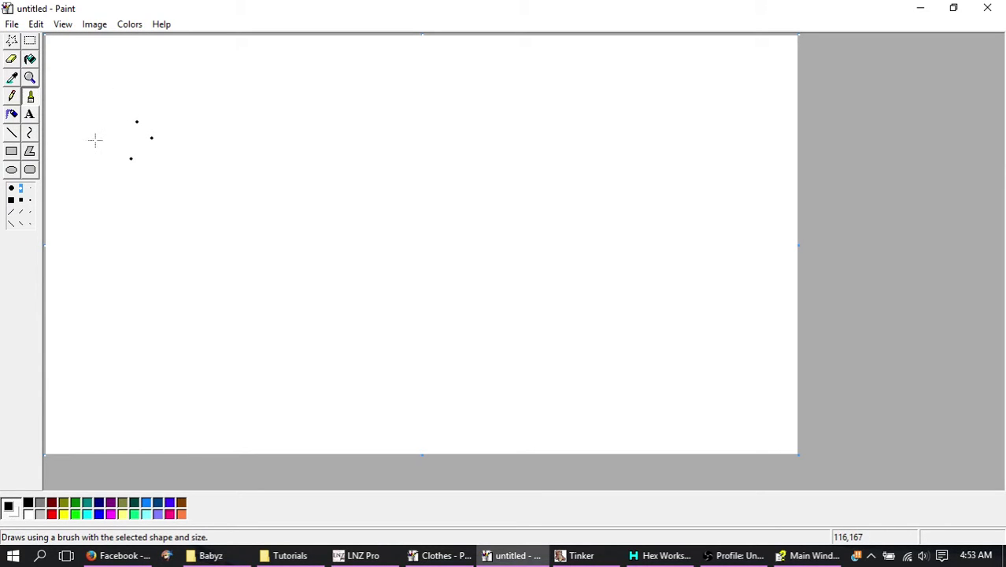
pyautogui.click(12, 133)
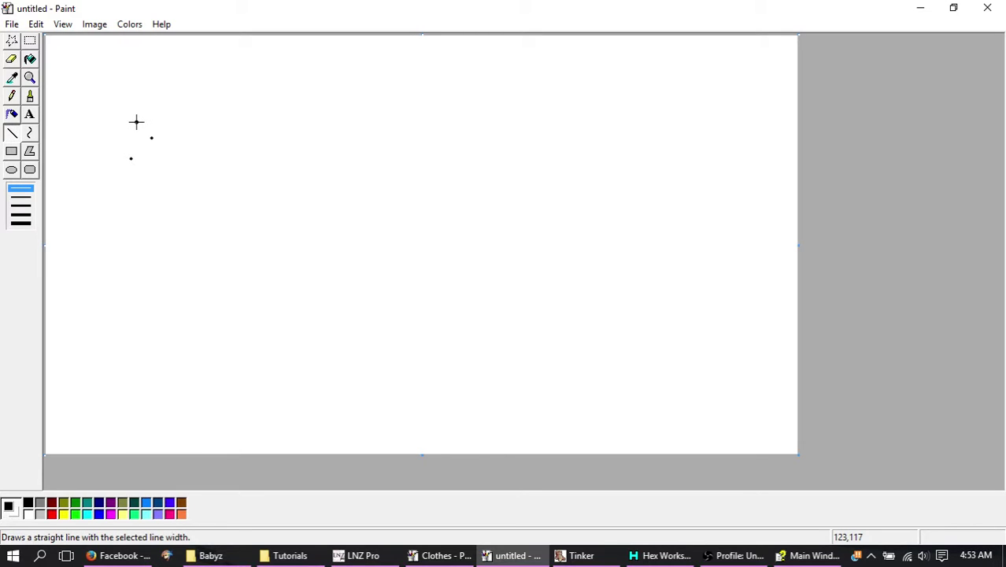
pyautogui.moveTo(137, 121); pyautogui.dragTo(131, 158)
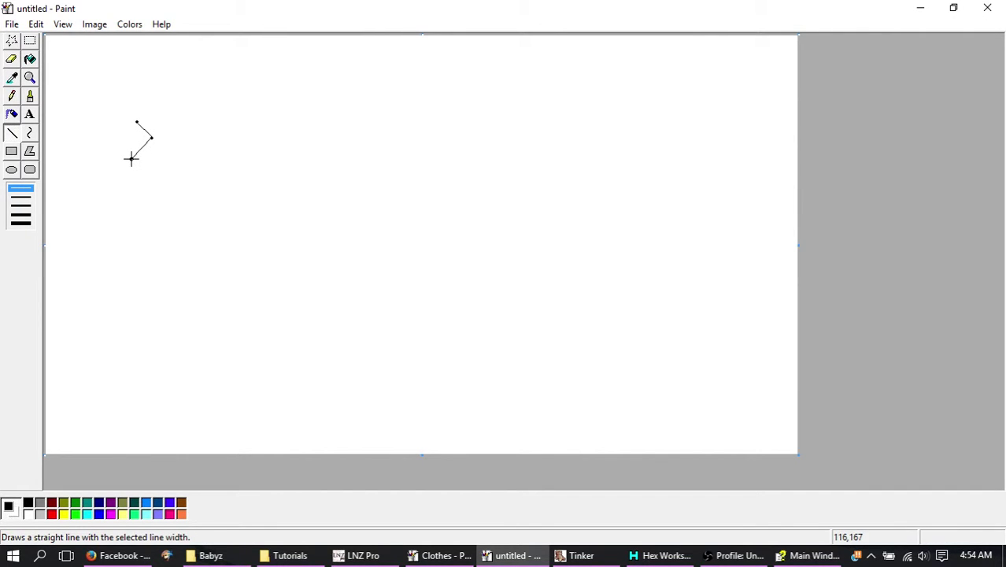
# Return to LNZ Pro, duplicate the 139 140 line entry below it, and change the copy's ball numbers to 140 and 141
pyautogui.click(364, 556)
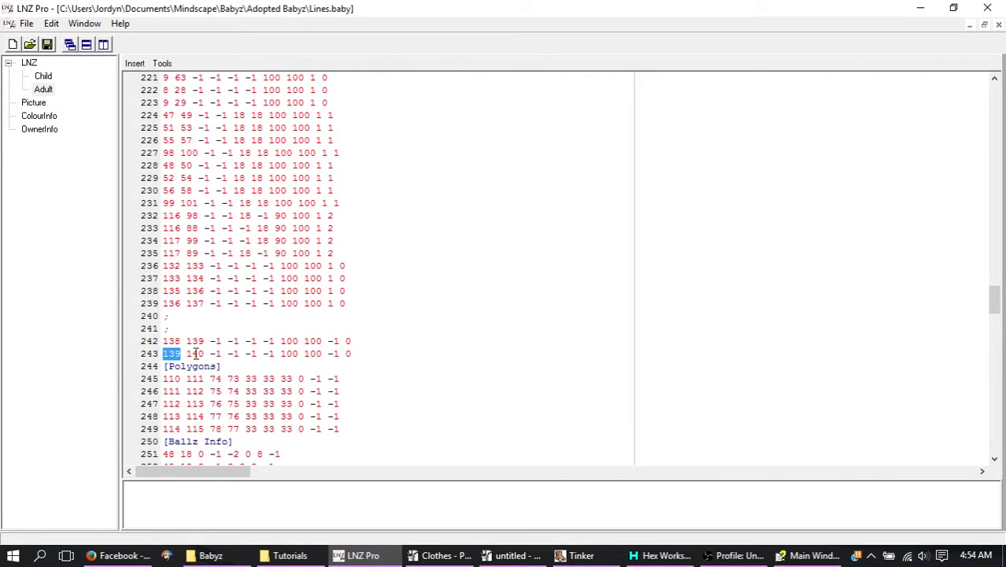
pyautogui.click(162, 355)
pyautogui.moveTo(162, 356); pyautogui.dragTo(163, 367)
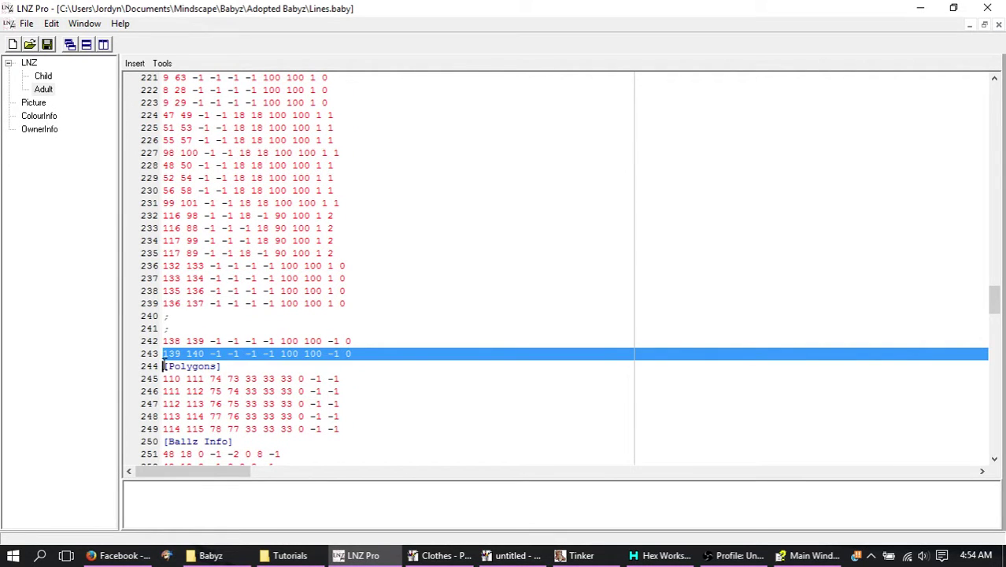
pyautogui.click(164, 366)
pyautogui.hotkey('ctrl', 'v')
pyautogui.moveTo(181, 367); pyautogui.dragTo(168, 368)
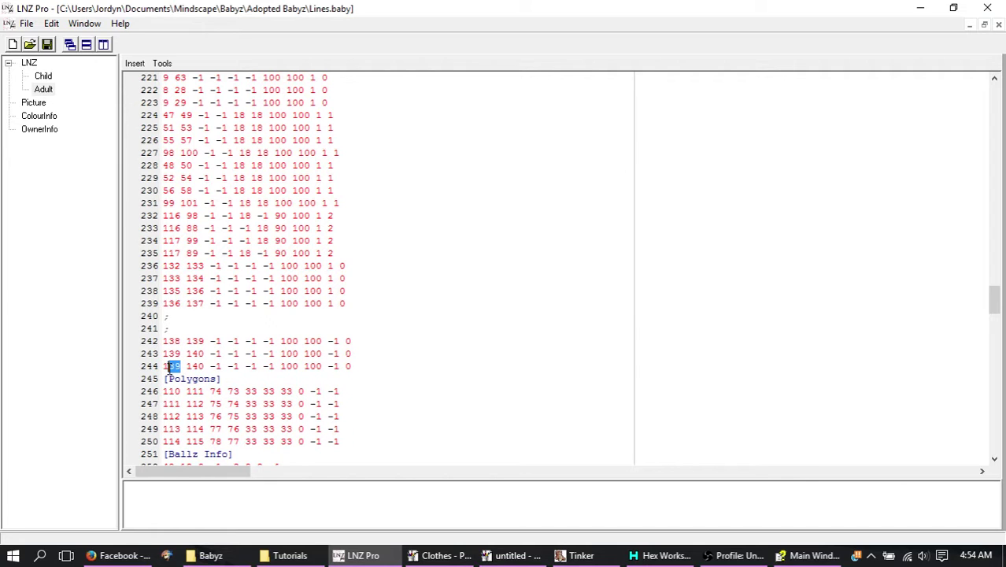
pyautogui.write('40')
# Duplicate the 140 141 line entry below it and change the copy's ball numbers to 141 and 142
pyautogui.click(161, 367)
pyautogui.click(163, 377)
pyautogui.hotkey('ctrl', 'v')
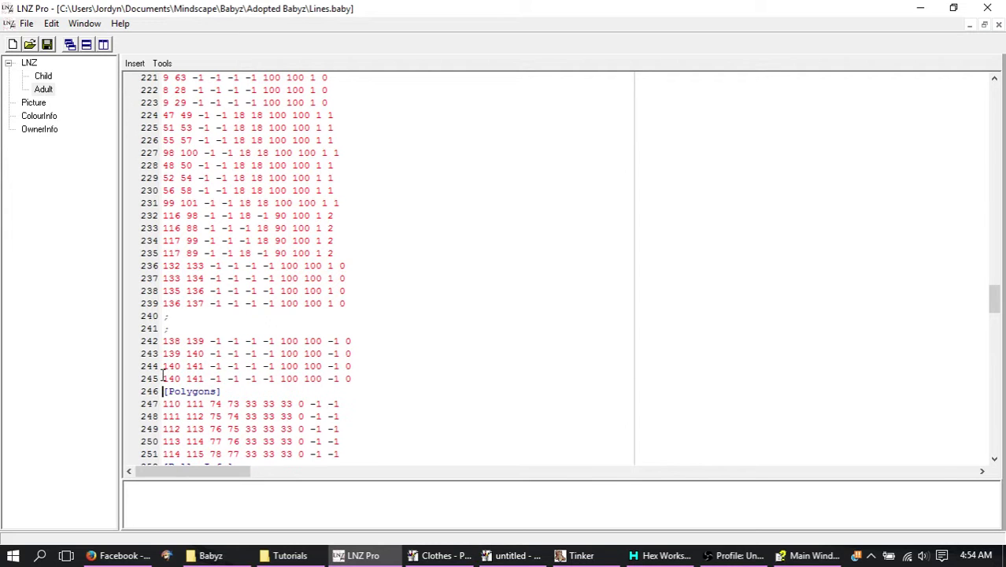
pyautogui.write('14')
pyautogui.moveTo(180, 378); pyautogui.dragTo(199, 379)
pyautogui.write('2')
# Paste another line entry above [Polygons] and change its ball numbers to 142 and 143
pyautogui.click(163, 391)
pyautogui.hotkey('ctrl', 'v')
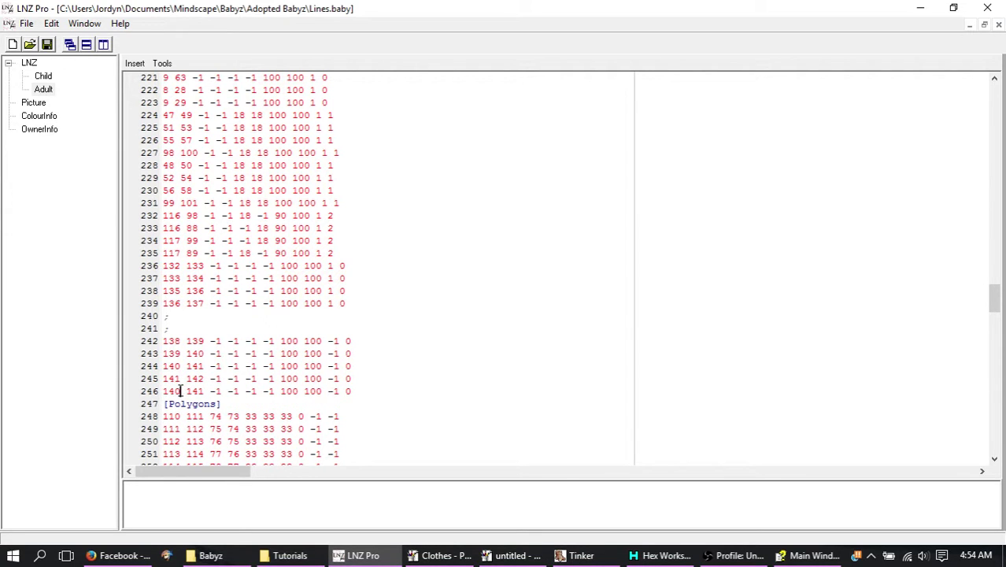
pyautogui.moveTo(180, 392); pyautogui.dragTo(201, 391)
pyautogui.write('2 143')
# Check the last added ball's row, commented 143, against the new line entries
pyautogui.moveTo(994, 296); pyautogui.dragTo(1001, 175)
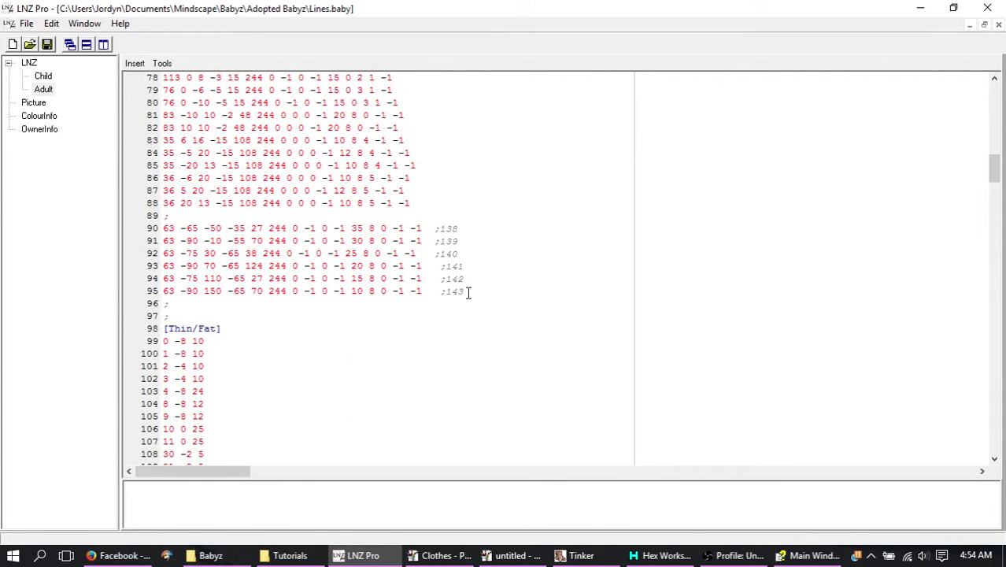
pyautogui.moveTo(464, 292); pyautogui.dragTo(158, 291)
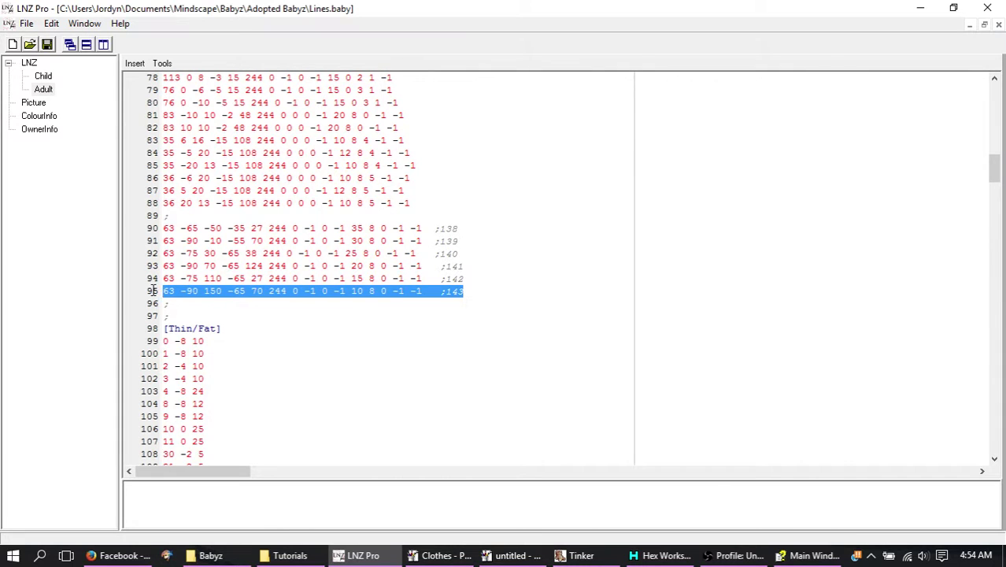
pyautogui.moveTo(998, 173); pyautogui.dragTo(1000, 307)
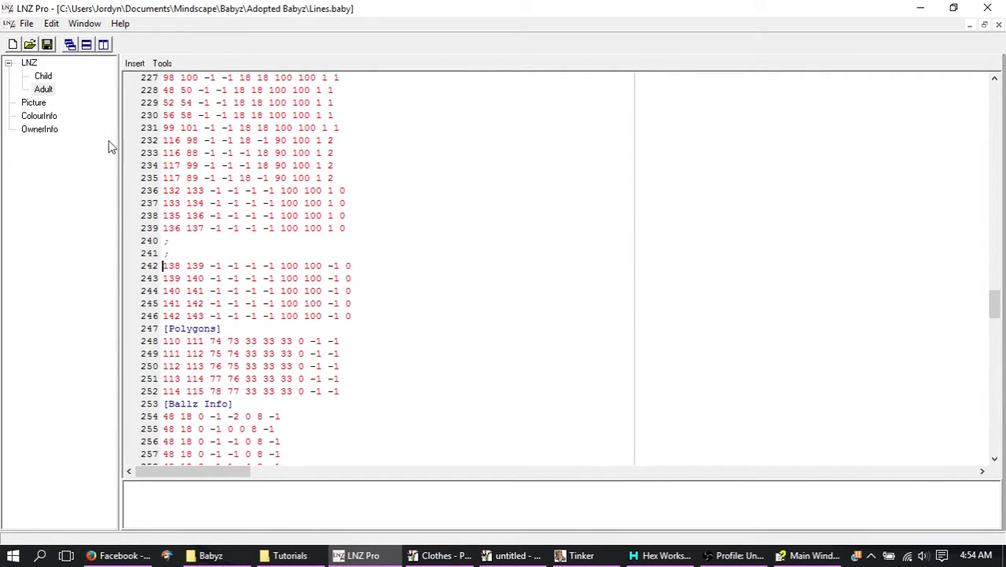
# Save Lines.baby and launch the Babyz game from its program folder
pyautogui.click(49, 47)
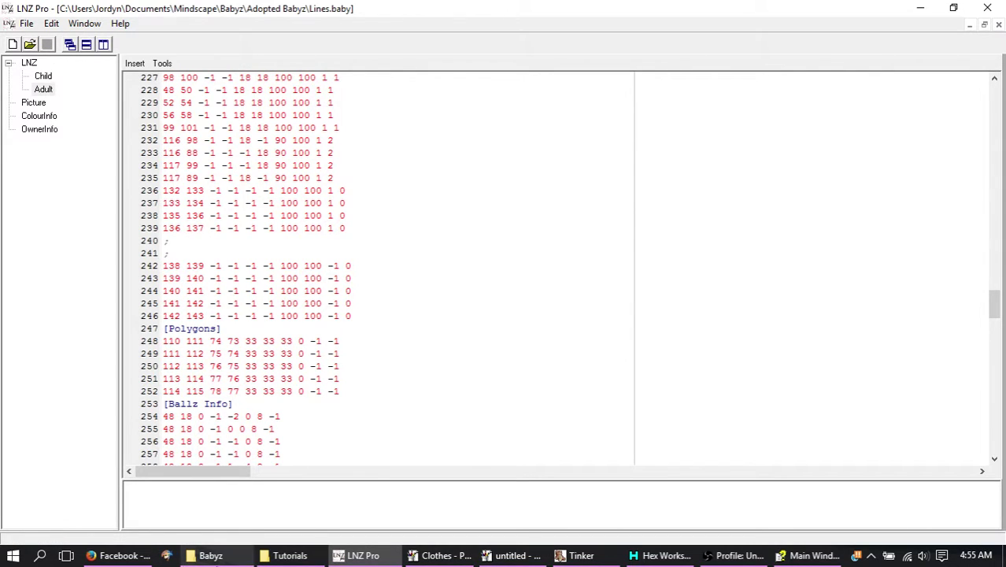
pyautogui.click(211, 556)
pyautogui.moveTo(782, 330)
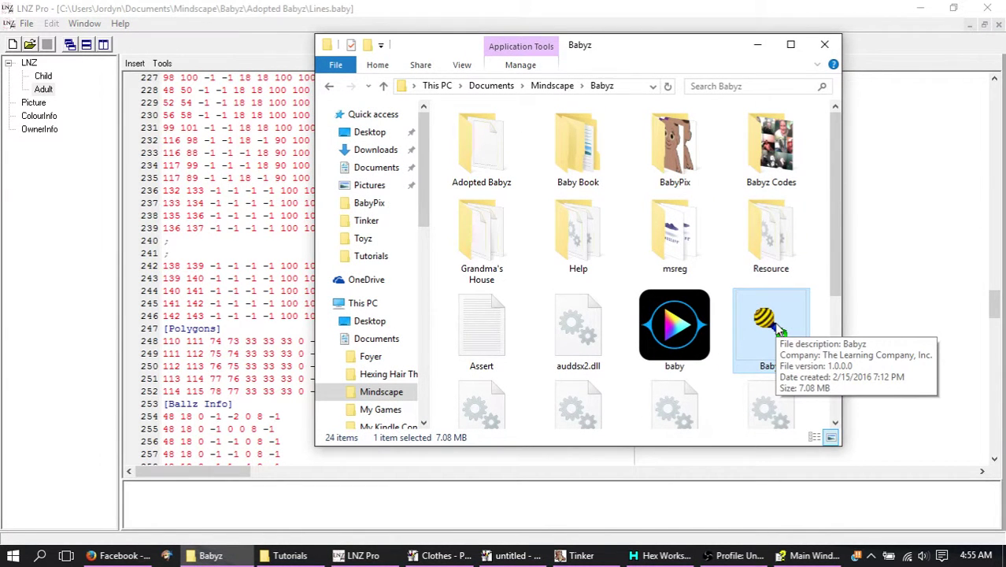
pyautogui.doubleClick(782, 330)
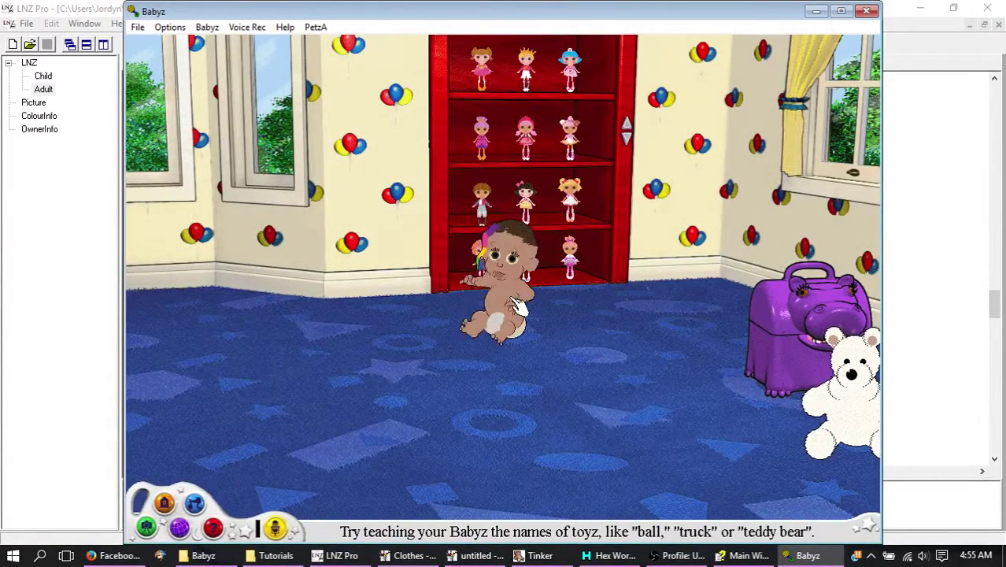
# Move the baby around the room to inspect the lines connecting its hair balls, and close the game
pyautogui.moveTo(518, 305); pyautogui.dragTo(349, 339)
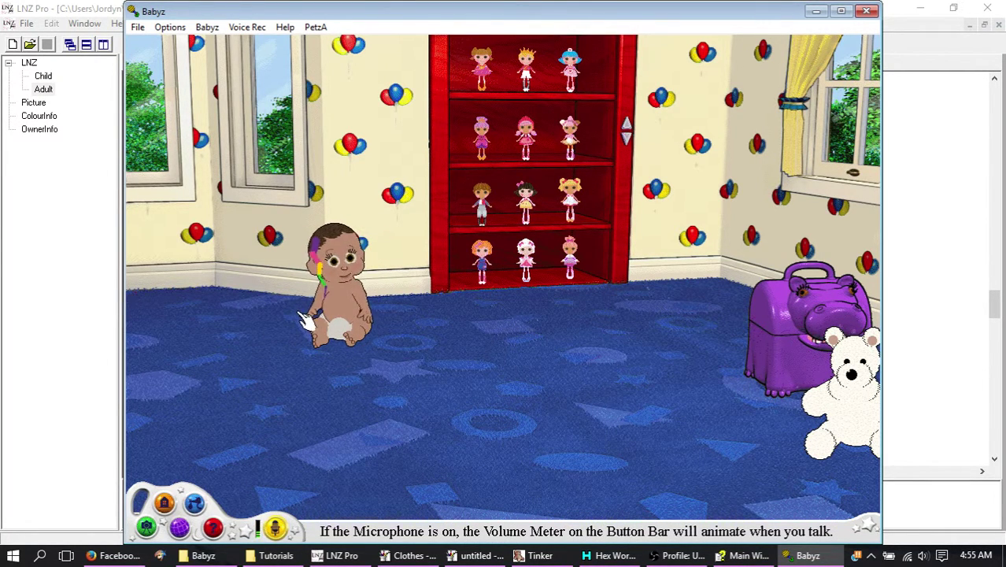
pyautogui.click(463, 310)
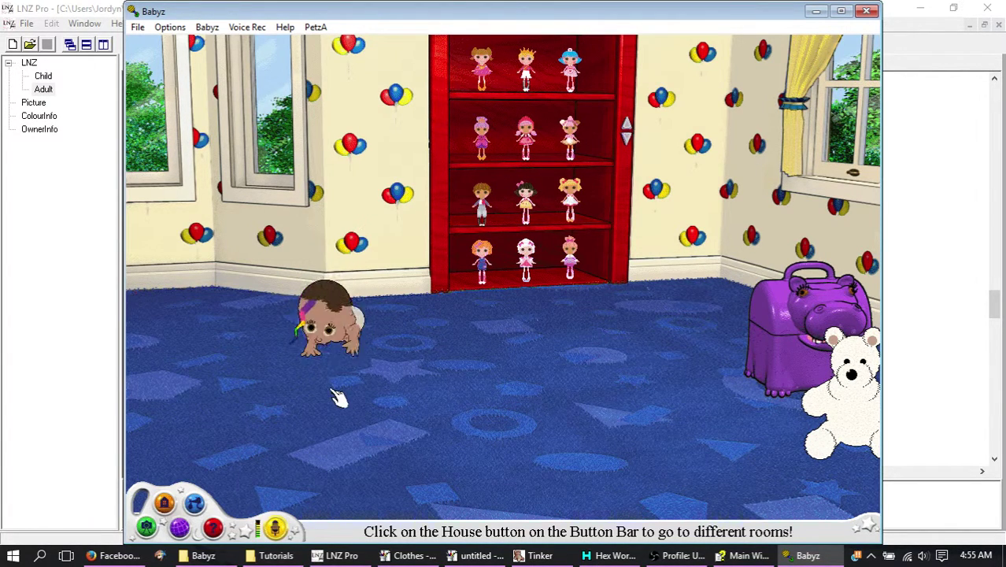
pyautogui.rightClick(358, 306)
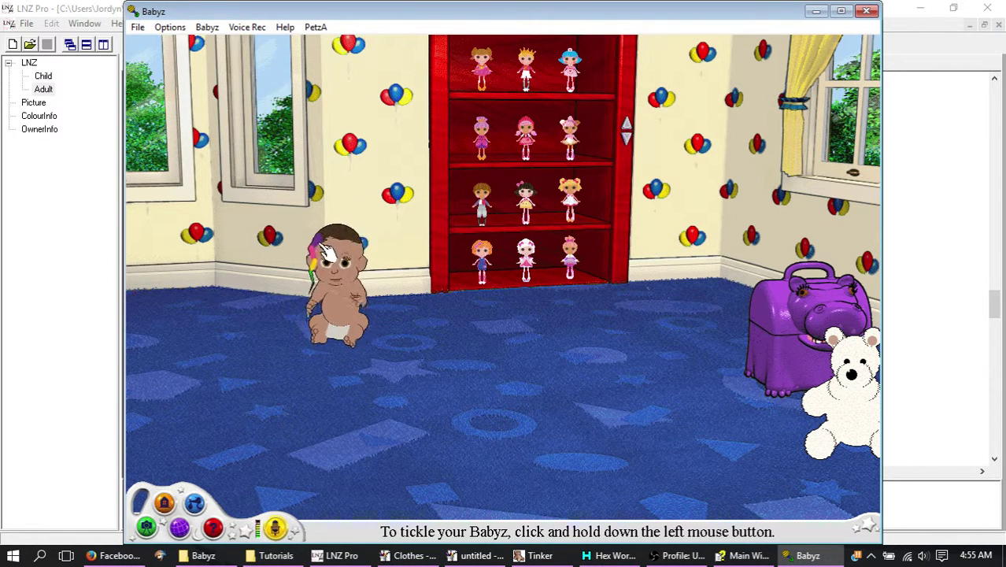
pyautogui.moveTo(318, 264); pyautogui.dragTo(422, 337)
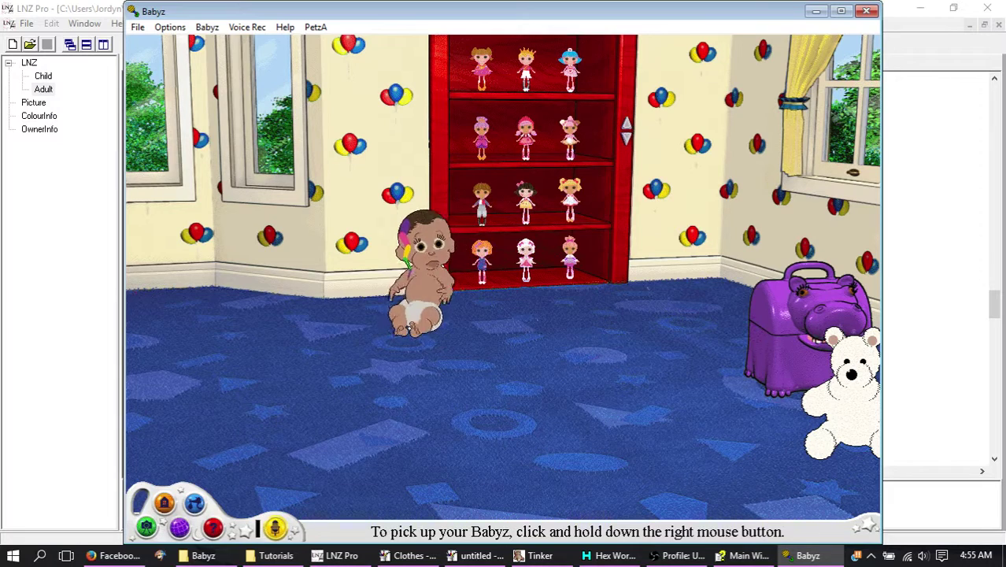
pyautogui.click(868, 11)
pyautogui.click(871, 14)
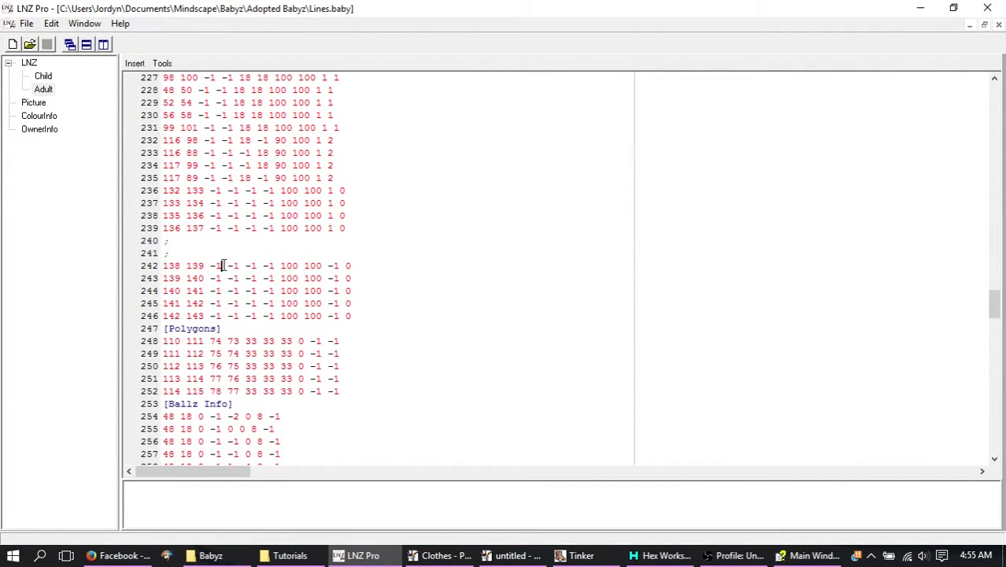
# Set the third value to 5 in all five line entries connecting balls 138 to 143
pyautogui.moveTo(223, 266); pyautogui.dragTo(211, 267)
pyautogui.write('5')
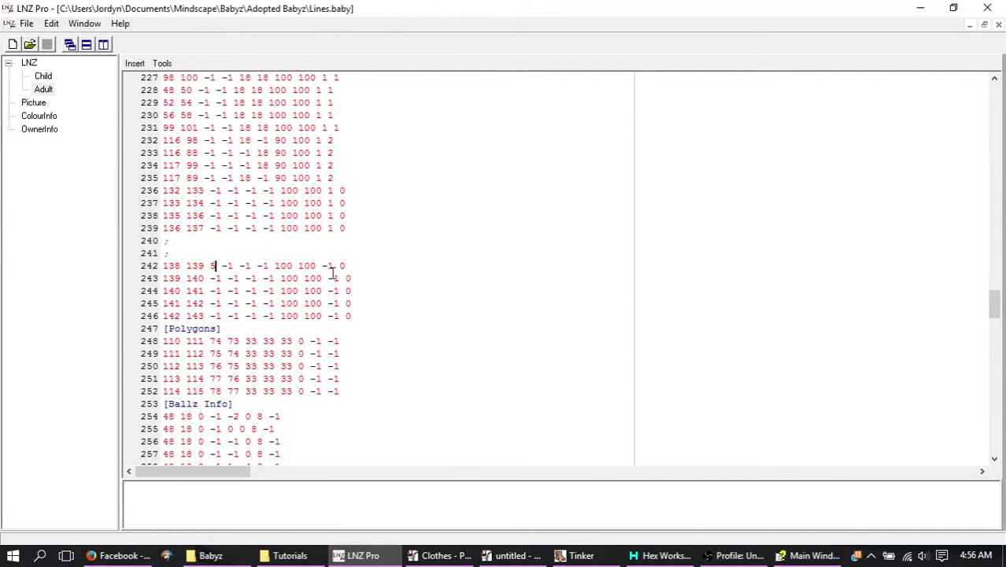
pyautogui.press('Down')
pyautogui.press('BackSpace')
pyautogui.press('Delete')
pyautogui.write('5')
pyautogui.press('Down')
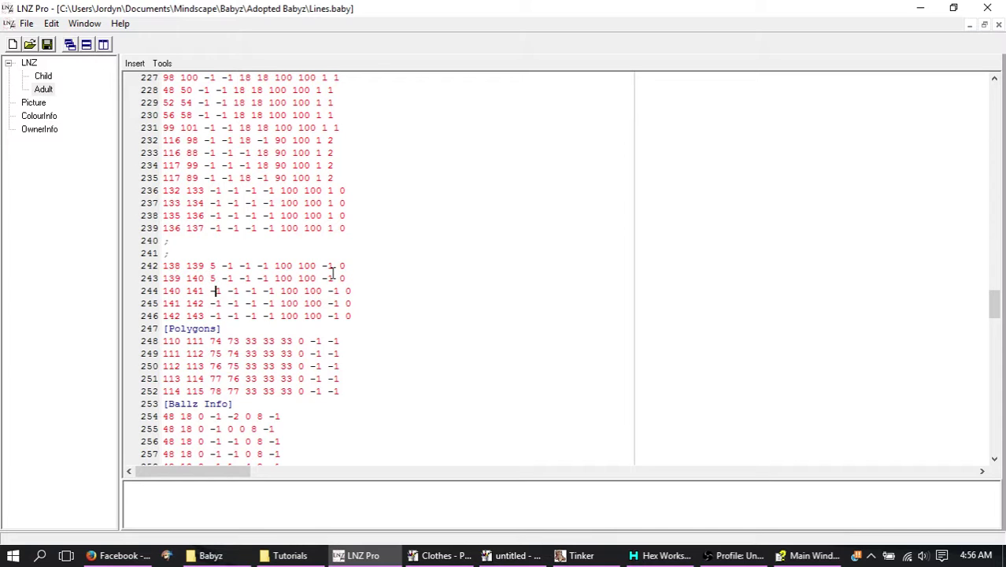
pyautogui.press('BackSpace')
pyautogui.press('BackSpace')
pyautogui.press('Delete')
pyautogui.write('5')
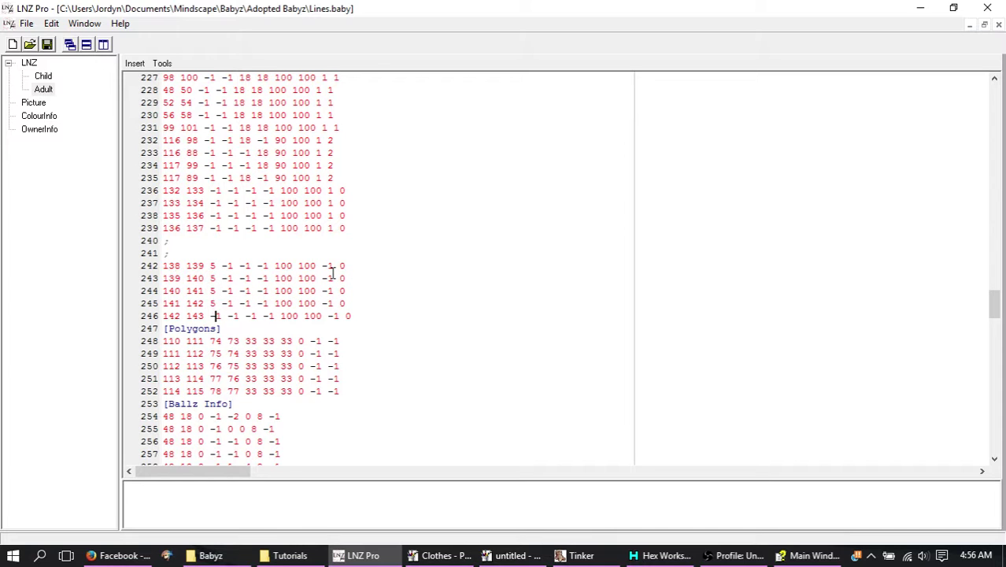
pyautogui.press('Down')
pyautogui.press('BackSpace')
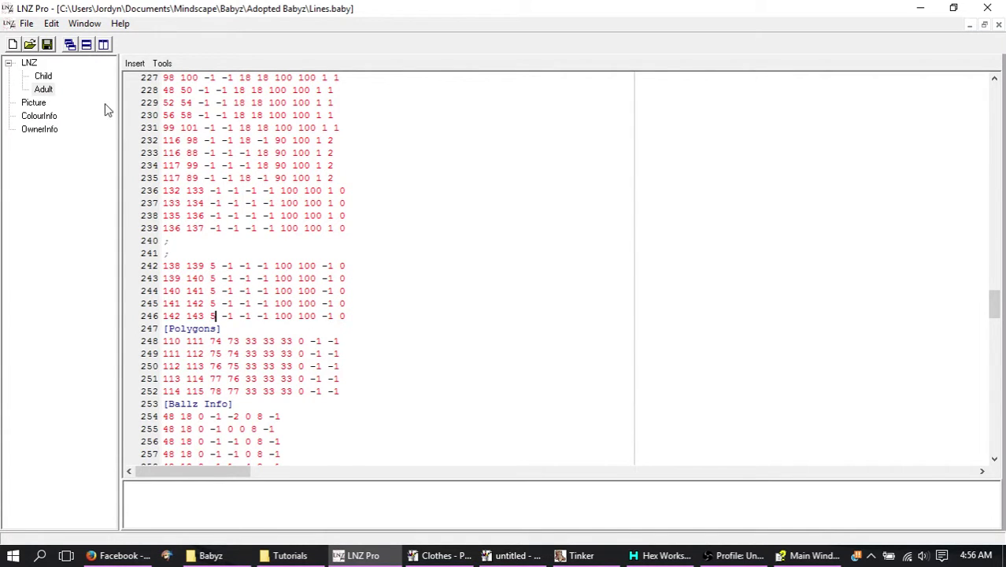
# Save Lines.baby and launch the Babyz game from its program folder to test the changed third value
pyautogui.click(47, 44)
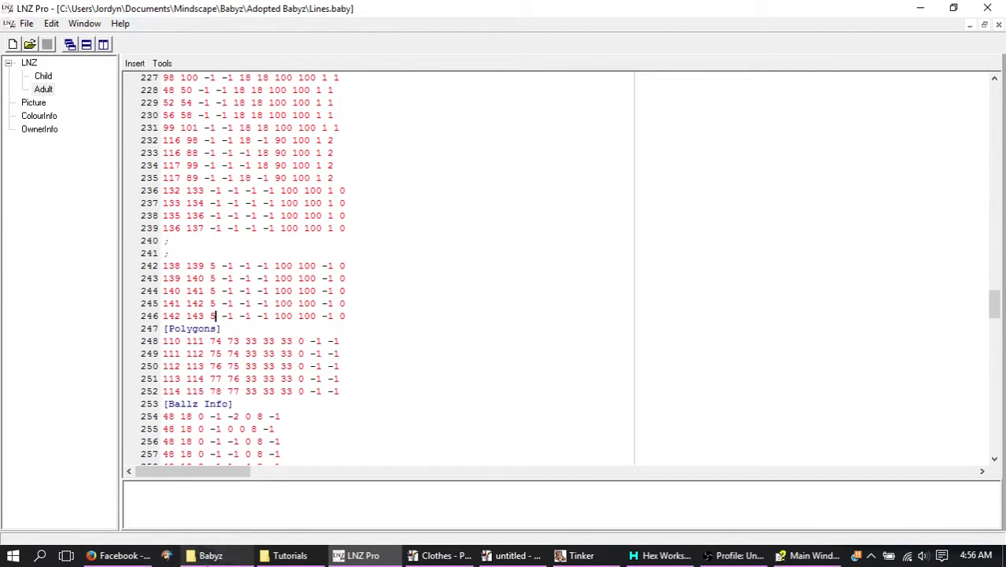
pyautogui.click(210, 556)
pyautogui.doubleClick(775, 324)
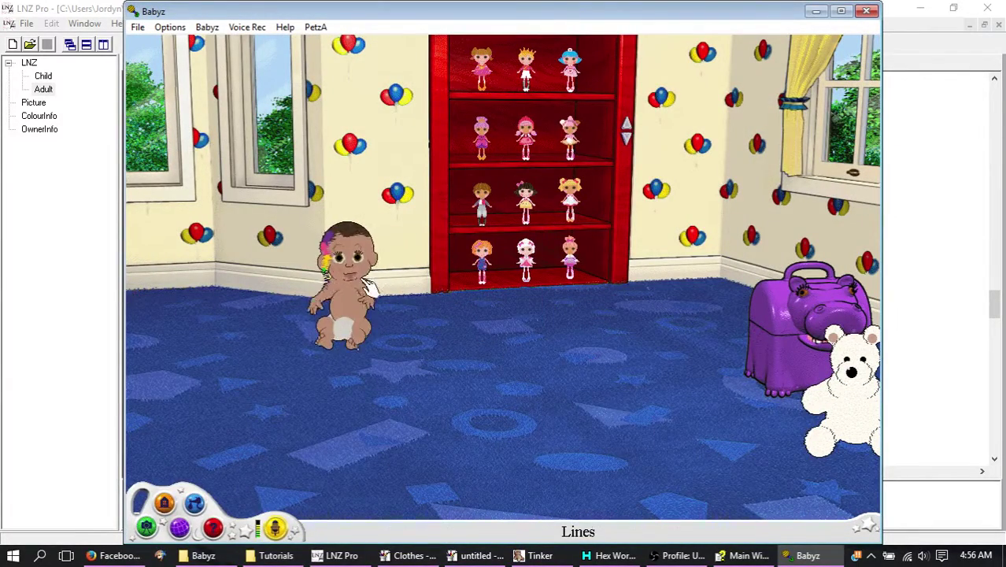
# Photograph the baby in several poses to inspect the hair lines, and close the photo window and the game
pyautogui.hotkey('ctrl', 'p')
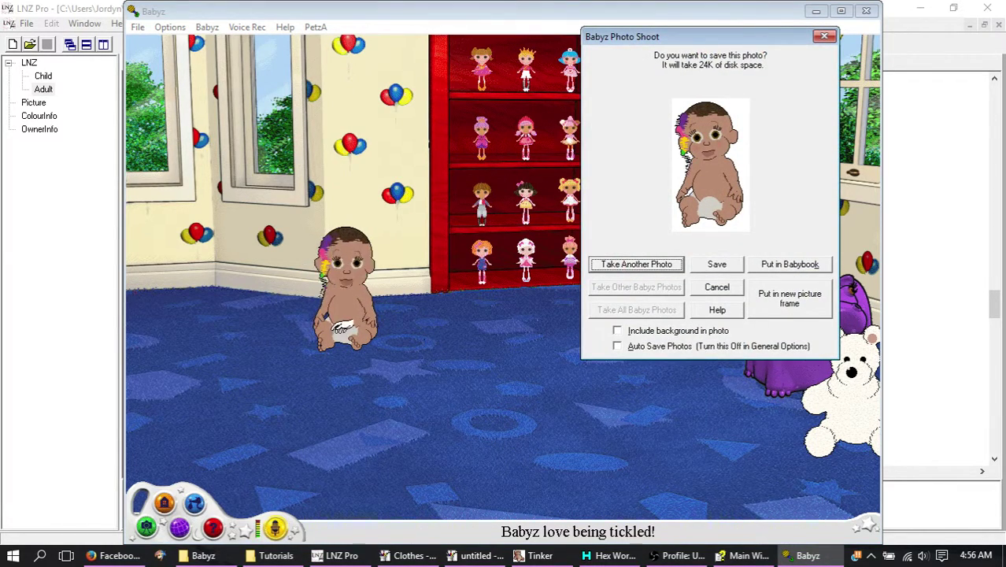
pyautogui.click(353, 337)
pyautogui.hotkey('ctrl', 'p')
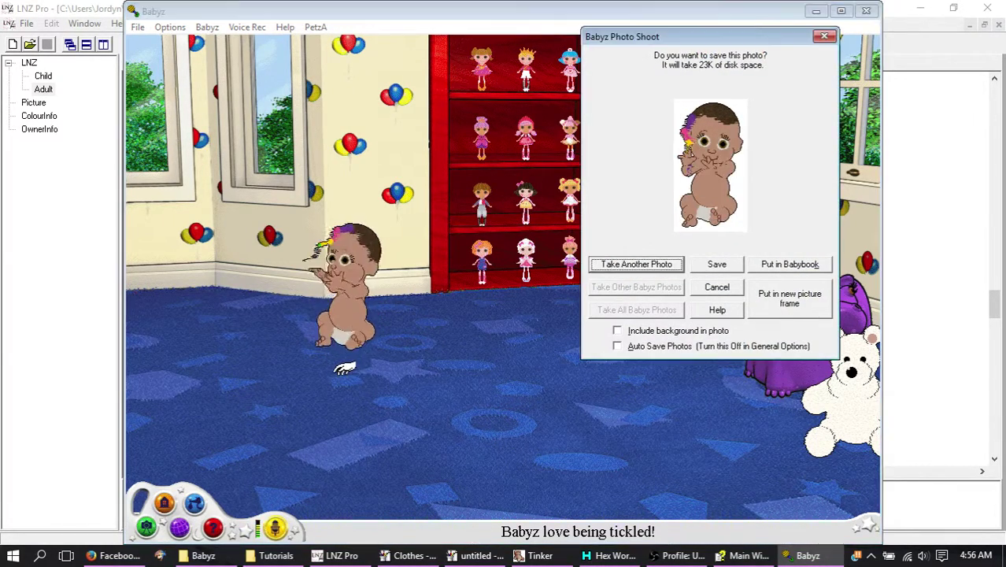
pyautogui.press('space')
pyautogui.press('space')
pyautogui.press('space')
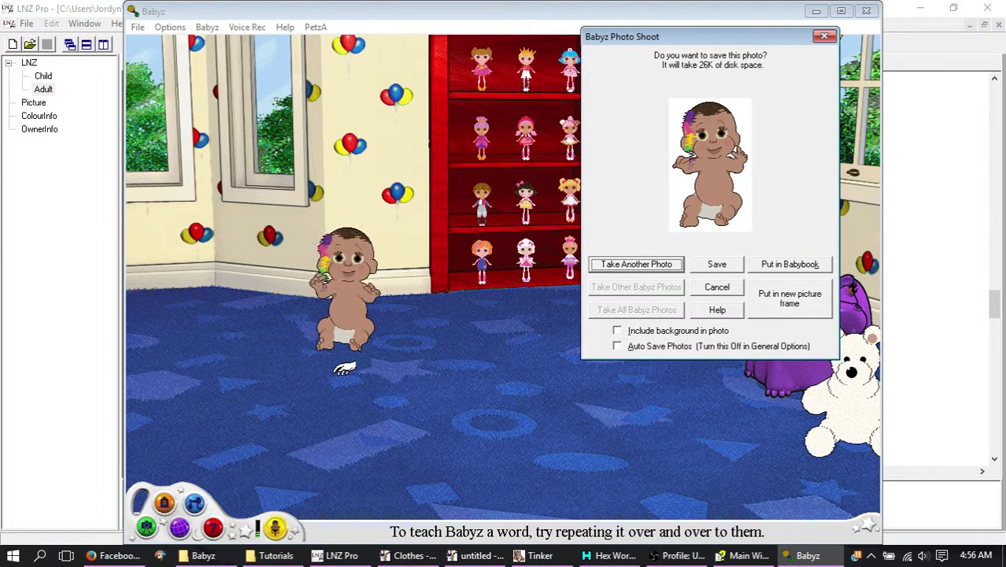
pyautogui.moveTo(350, 285); pyautogui.dragTo(398, 252)
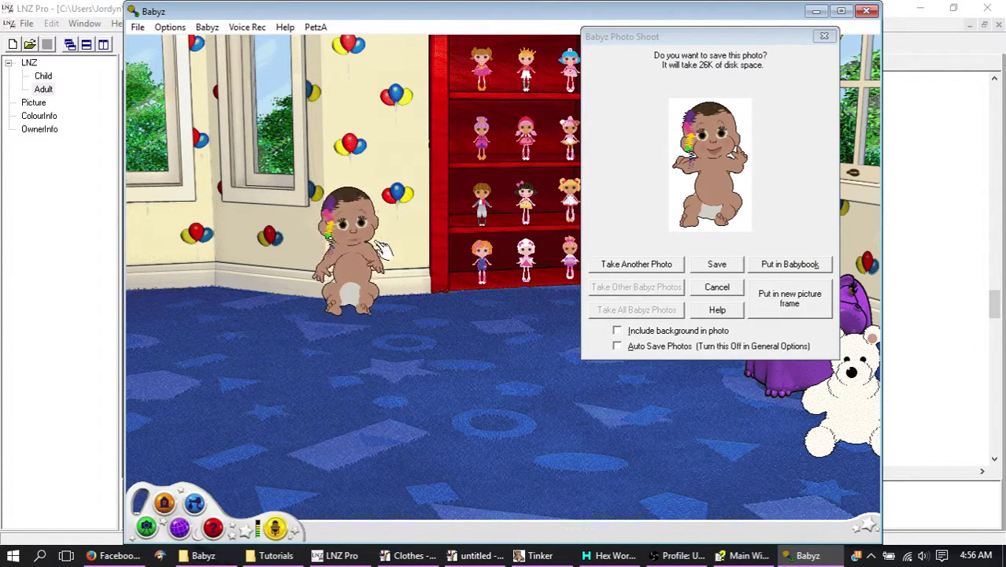
pyautogui.click(827, 37)
pyautogui.click(871, 12)
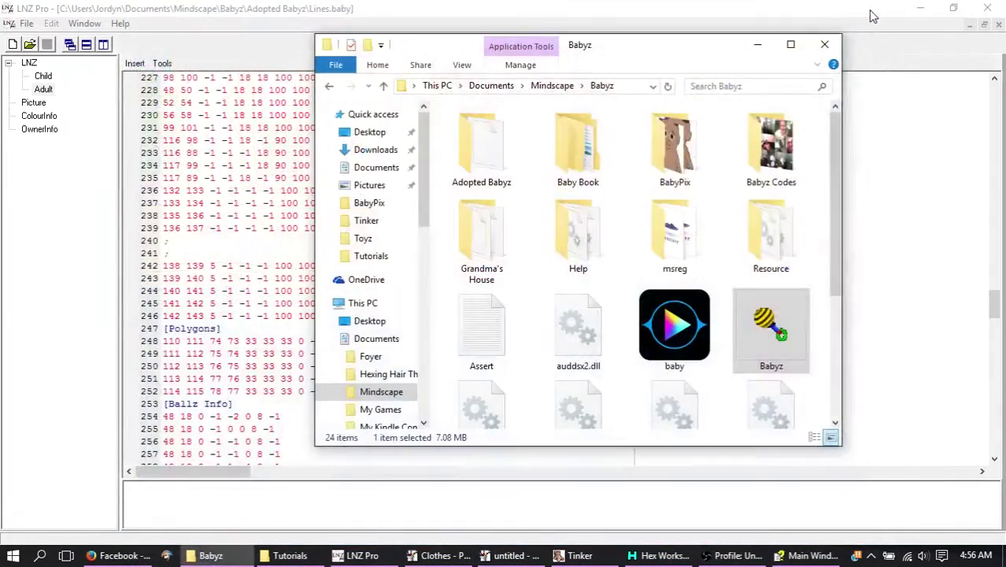
# Set the third value back to -1 in the five line entries connecting balls 138 to 143 in Lines.baby
pyautogui.click(544, 4)
pyautogui.press('BackSpace')
pyautogui.write('-1')
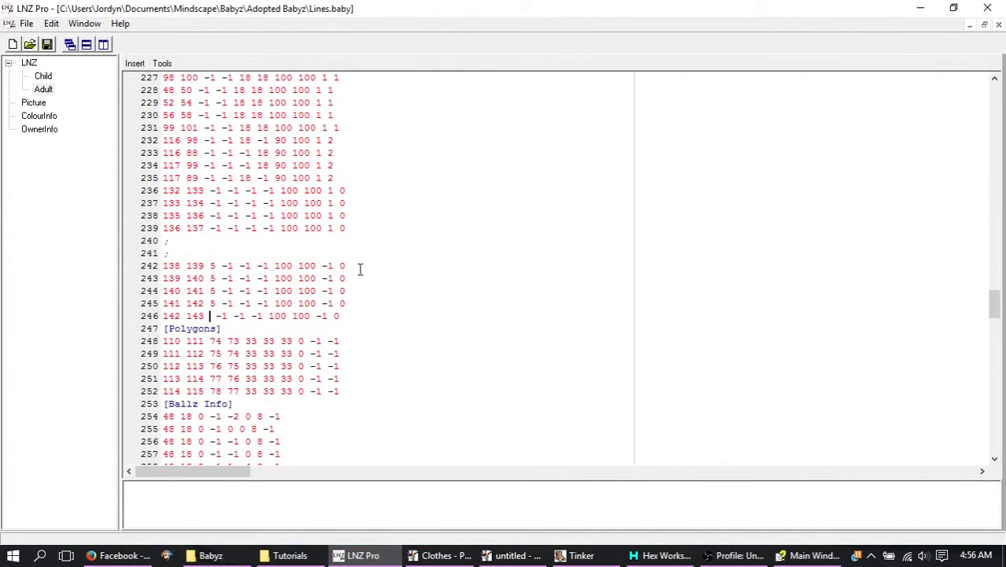
pyautogui.press('Up')
pyautogui.press('Left')
pyautogui.press('BackSpace')
pyautogui.write('-1')
pyautogui.press('Up')
pyautogui.press('Left')
pyautogui.press('BackSpace')
pyautogui.write('-1')
pyautogui.press('Up')
pyautogui.press('Left')
pyautogui.press('BackSpace')
pyautogui.write('-1')
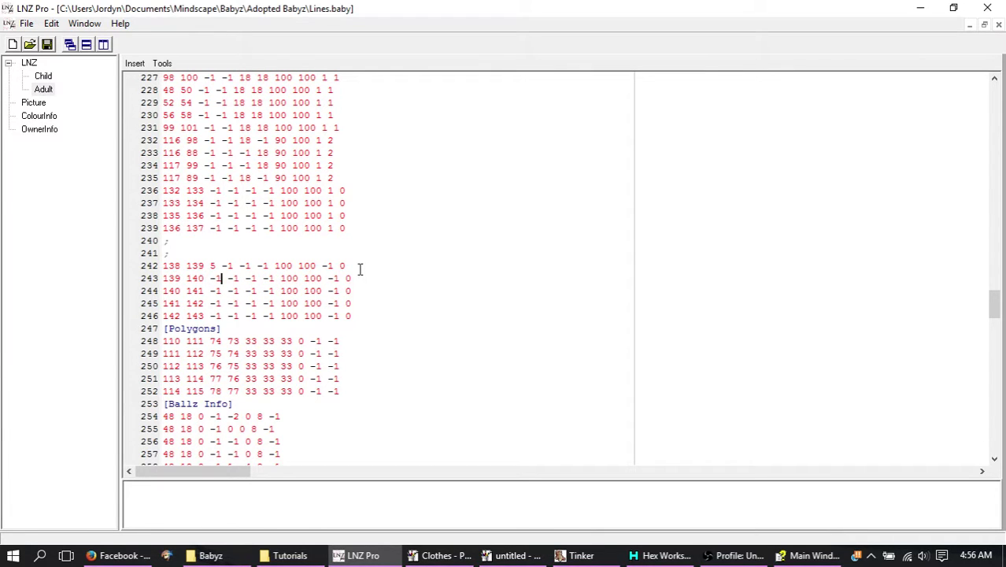
pyautogui.press('Up')
pyautogui.press('Left')
pyautogui.press('BackSpace')
pyautogui.write('-1')
pyautogui.hotkey('shift', 'Left')
pyautogui.hotkey('shift', 'Left')
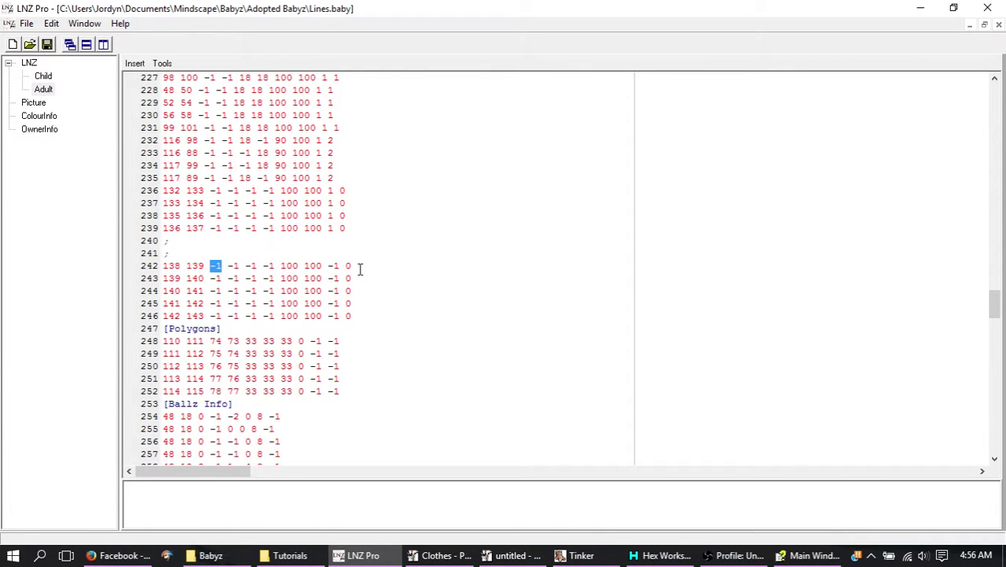
# Set the fourth value to 124 in the five line entries connecting balls 138 to 143
pyautogui.doubleClick(236, 267)
pyautogui.click(238, 270)
pyautogui.moveTo(238, 268); pyautogui.dragTo(227, 268)
pyautogui.write('124')
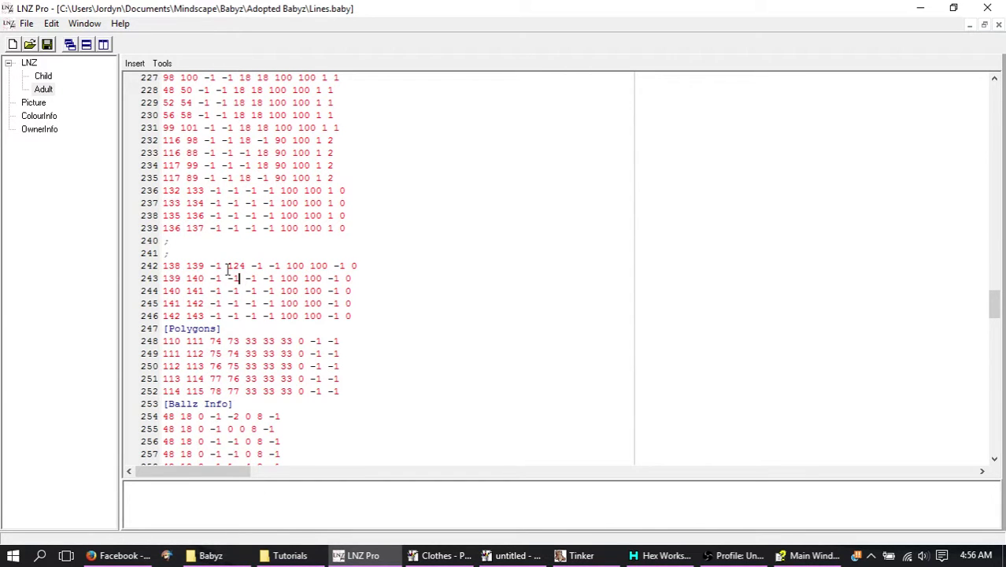
pyautogui.write('124')
pyautogui.write('124')
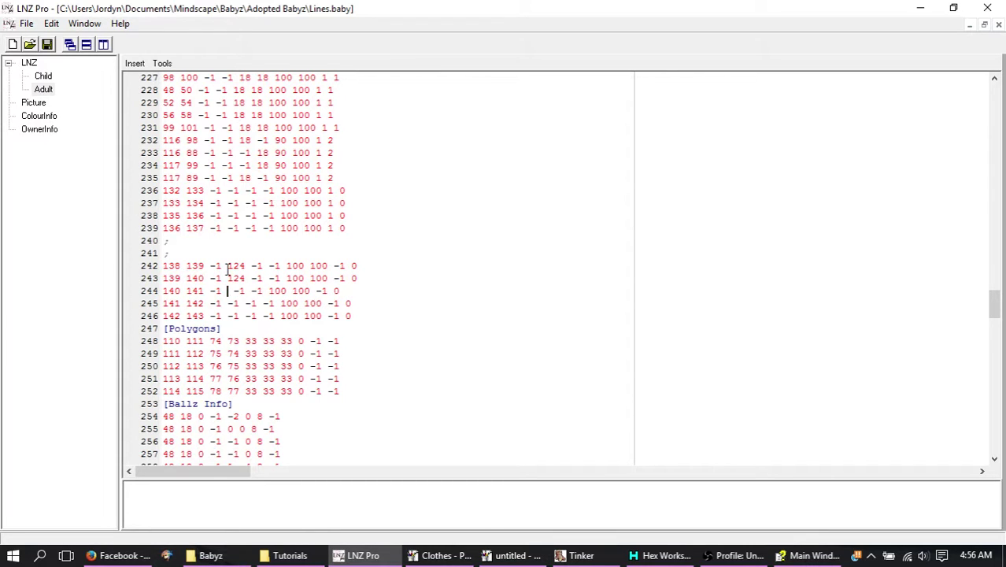
pyautogui.write('124')
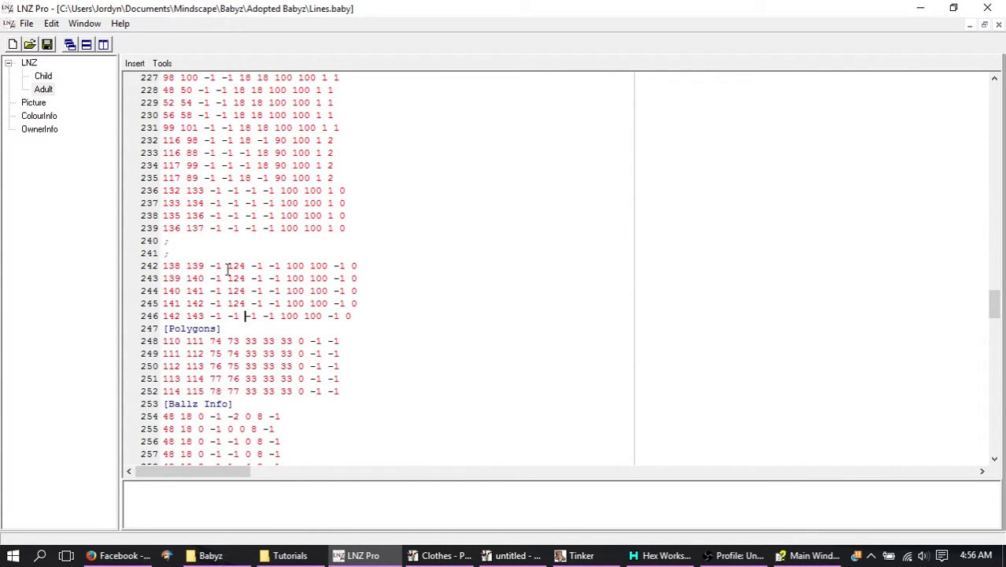
pyautogui.write('124')
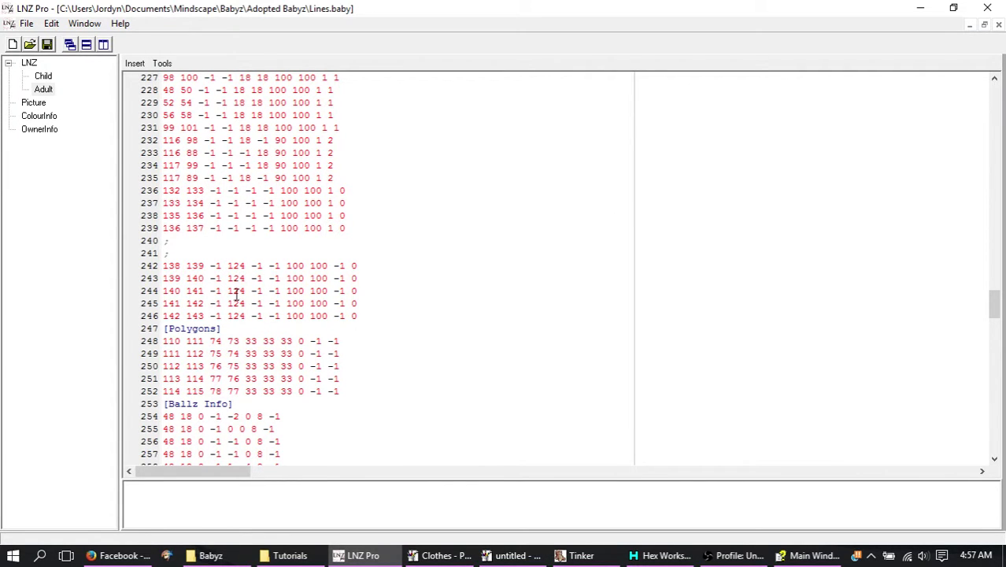
# Save Lines.baby and launch the Babyz game from its program folder to test the changed fourth value
pyautogui.click(55, 49)
pyautogui.click(209, 555)
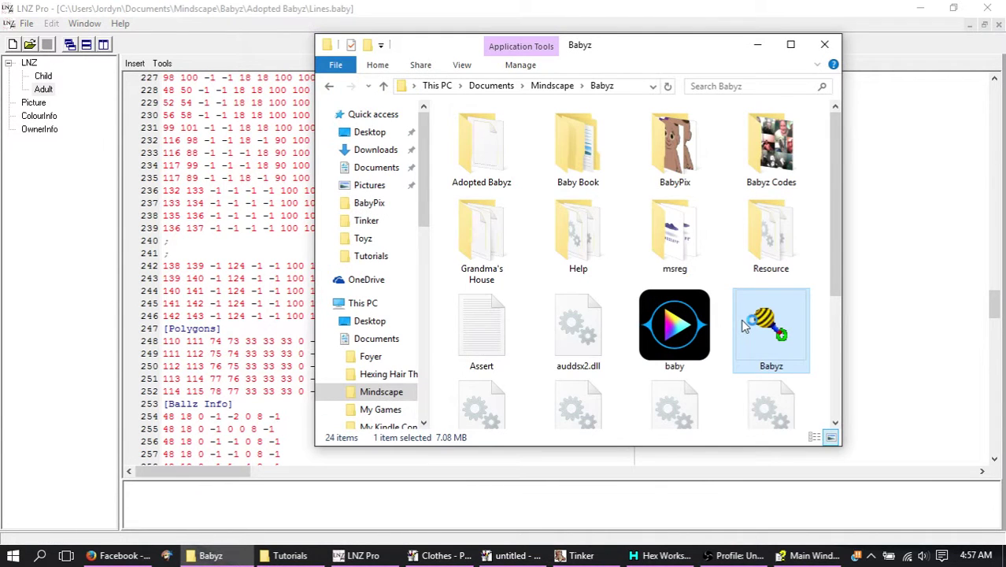
pyautogui.doubleClick(745, 325)
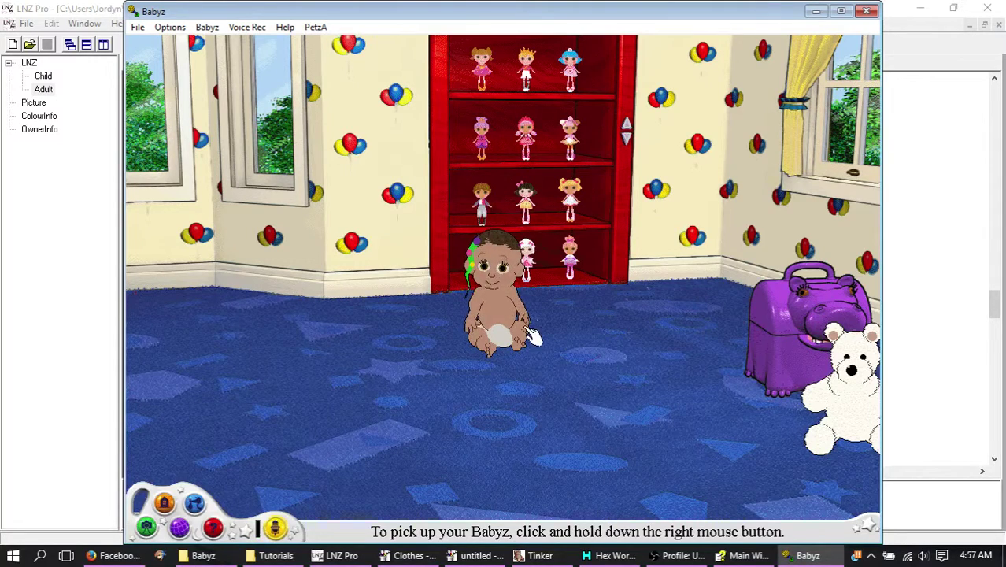
# Pick up and move the baby to inspect the color of its hair lines, and close the game
pyautogui.moveTo(529, 329); pyautogui.dragTo(510, 296)
pyautogui.moveTo(501, 339); pyautogui.dragTo(362, 337)
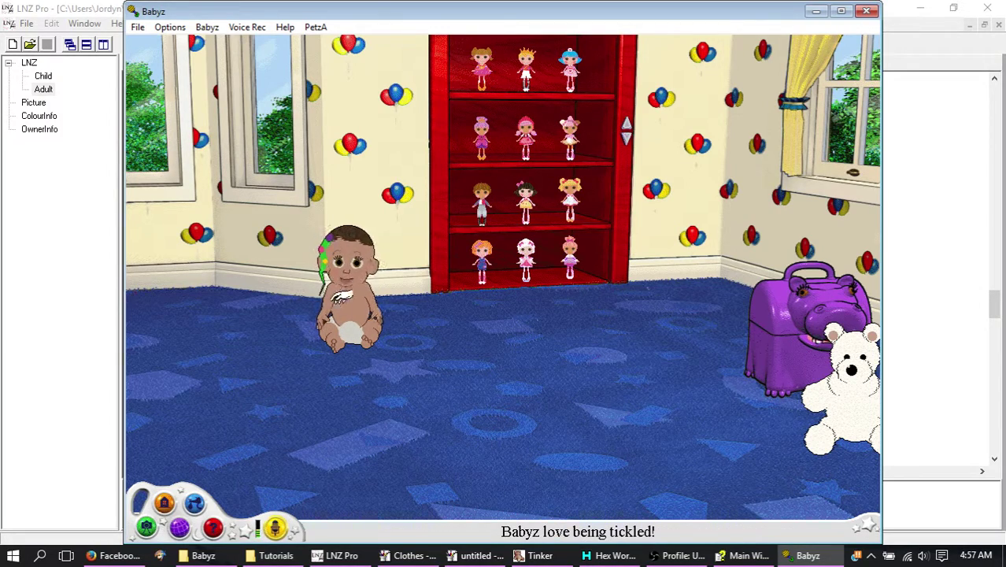
pyautogui.click(872, 17)
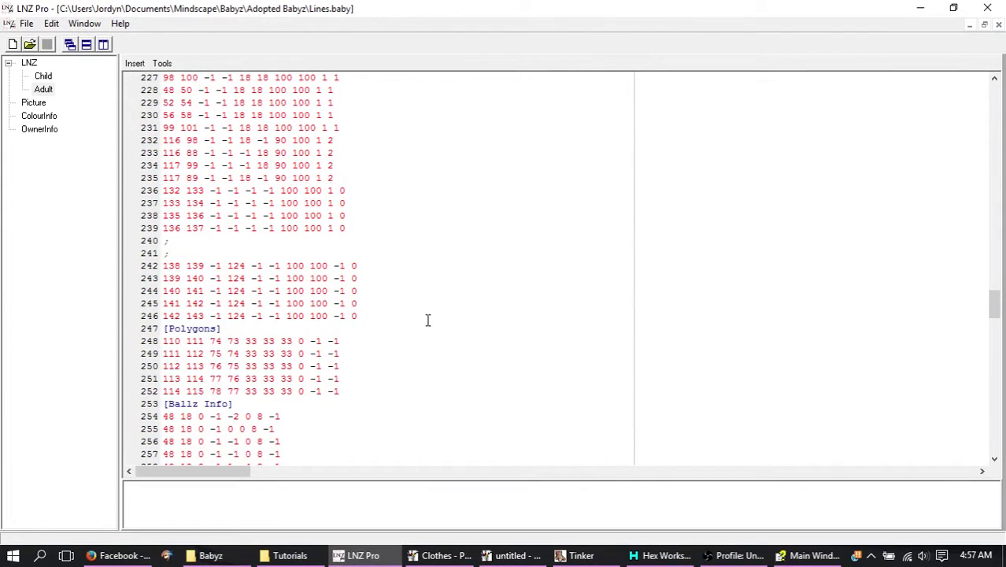
# Restore the fourth value to -1 in the five line entries for balls 138 to 143, undoing the 124 edits
pyautogui.press('BackSpace')
pyautogui.press('BackSpace')
pyautogui.press('BackSpace')
pyautogui.write('-1')
pyautogui.press('Up')
pyautogui.press('BackSpace')
pyautogui.press('BackSpace')
pyautogui.press('Delete')
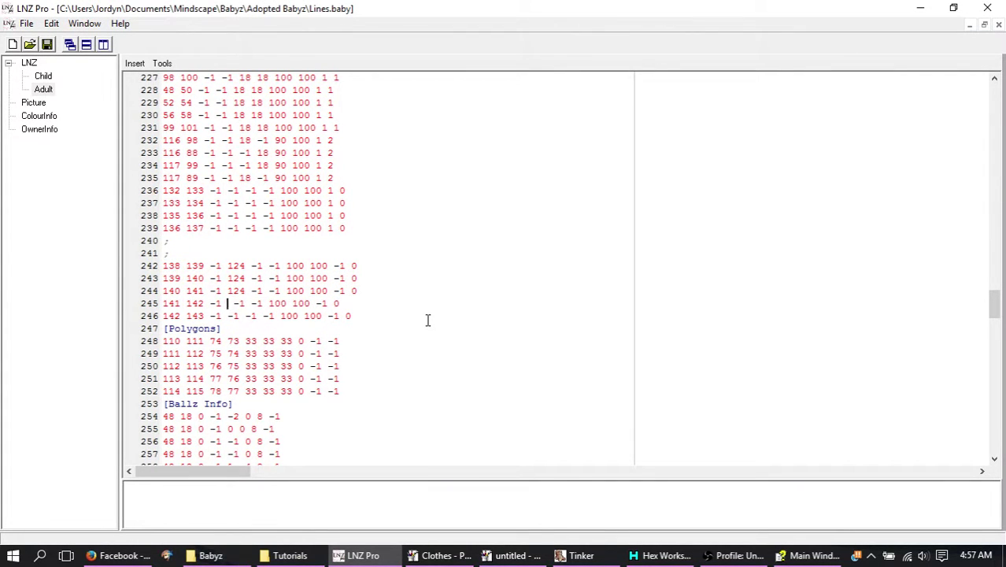
pyautogui.write('-1')
pyautogui.hotkey('ctrl', 'z')
pyautogui.hotkey('ctrl', 'z')
pyautogui.hotkey('ctrl', 'z')
pyautogui.hotkey('ctrl', 'z')
pyautogui.hotkey('ctrl', 'z')
pyautogui.hotkey('ctrl', 'z')
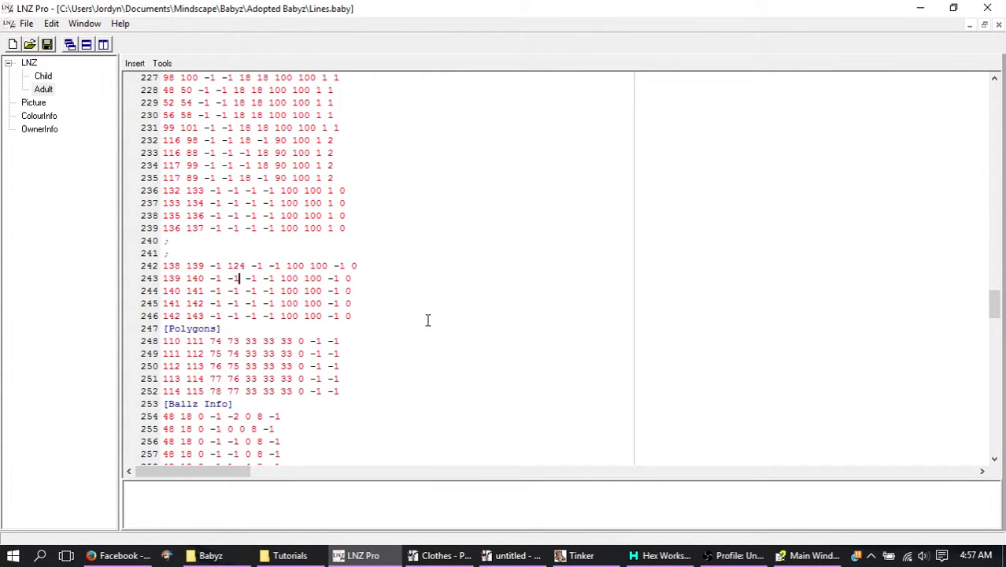
# Set the fifth value to 124 in the five line entries connecting balls 138 to 143
pyautogui.doubleClick(253, 266)
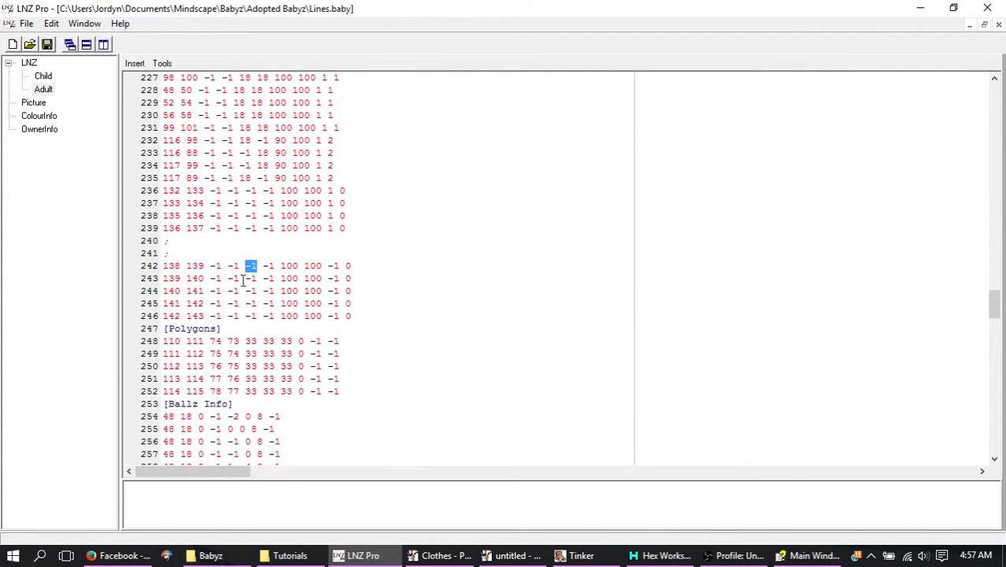
pyautogui.write('124')
pyautogui.write('124')
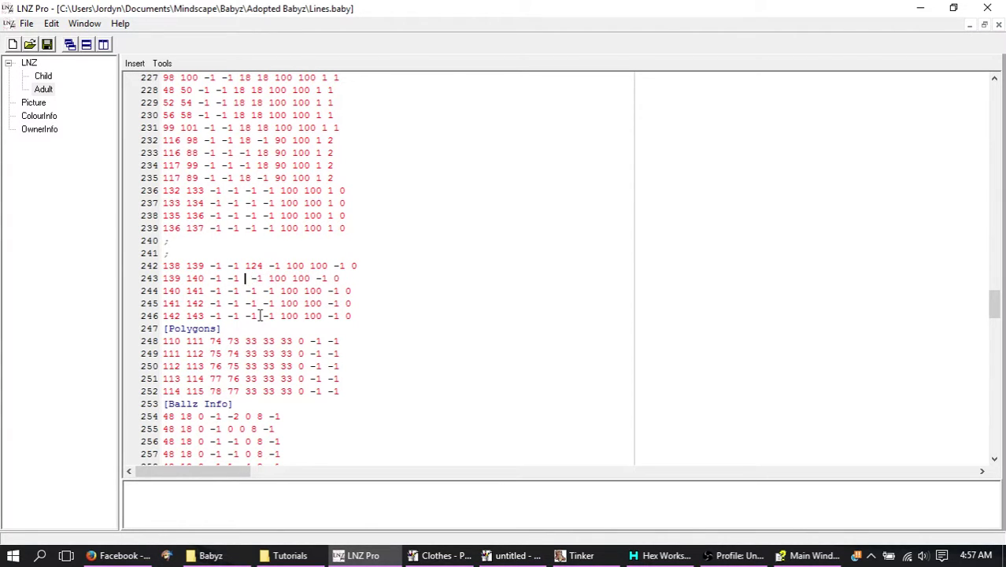
pyautogui.write('124')
pyautogui.press('Down')
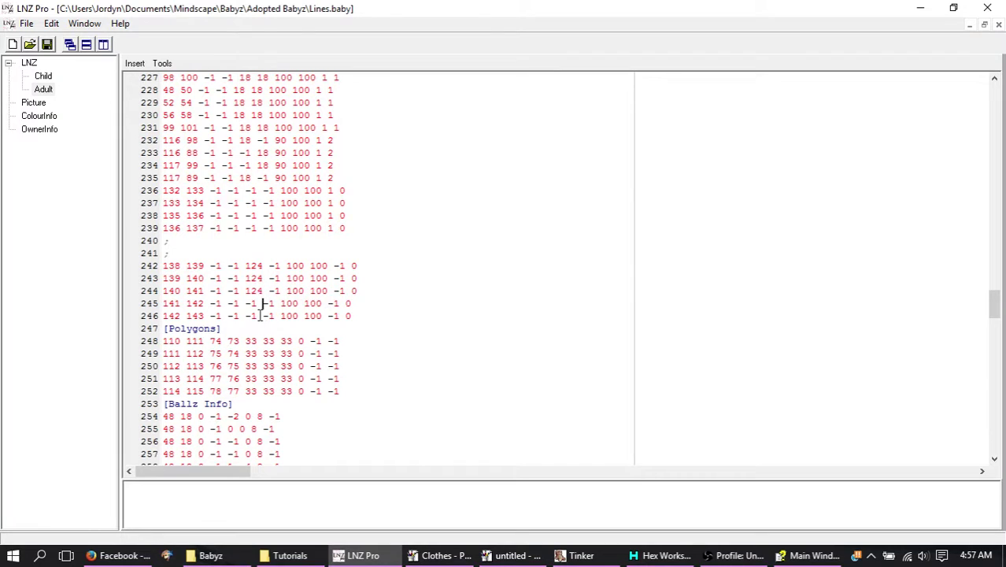
pyautogui.hotkey('shift', 'Left')
pyautogui.hotkey('shift', 'Left')
pyautogui.write('124')
pyautogui.hotkey('shift', 'Left')
pyautogui.hotkey('shift', 'Left')
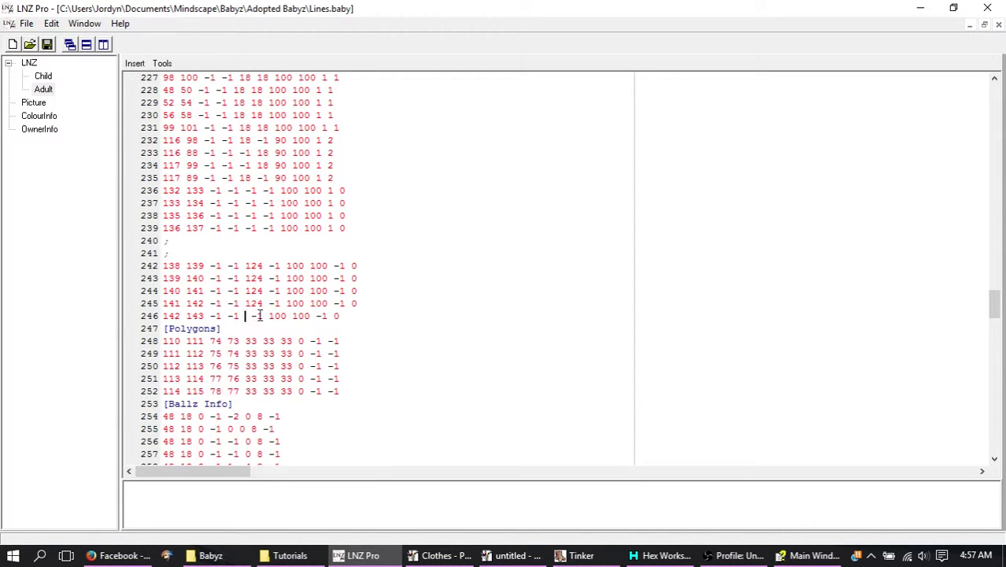
pyautogui.write('124')
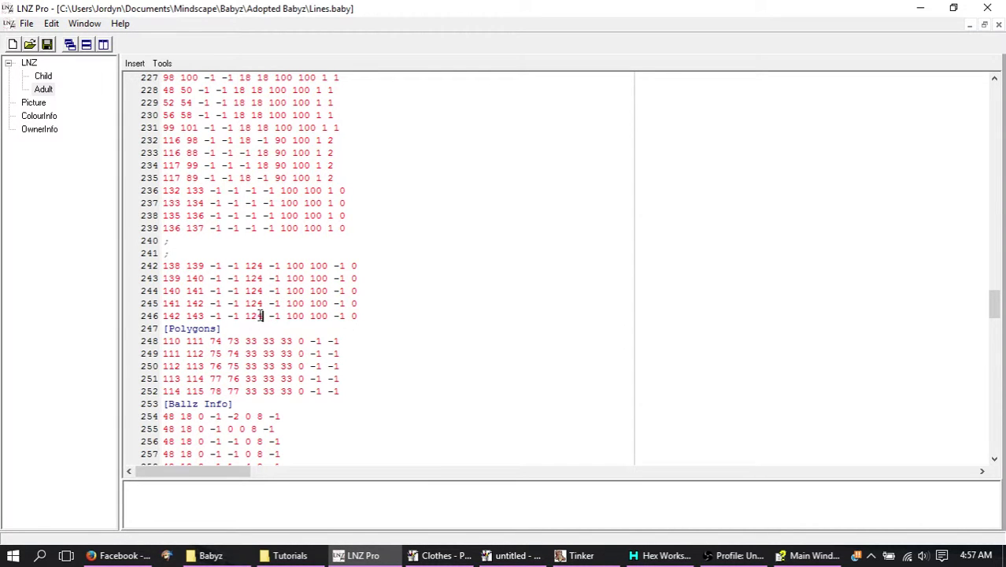
# Save Lines.baby and launch the Babyz game from its program folder to test the changed fifth value
pyautogui.click(46, 44)
pyautogui.click(224, 556)
pyautogui.doubleClick(756, 346)
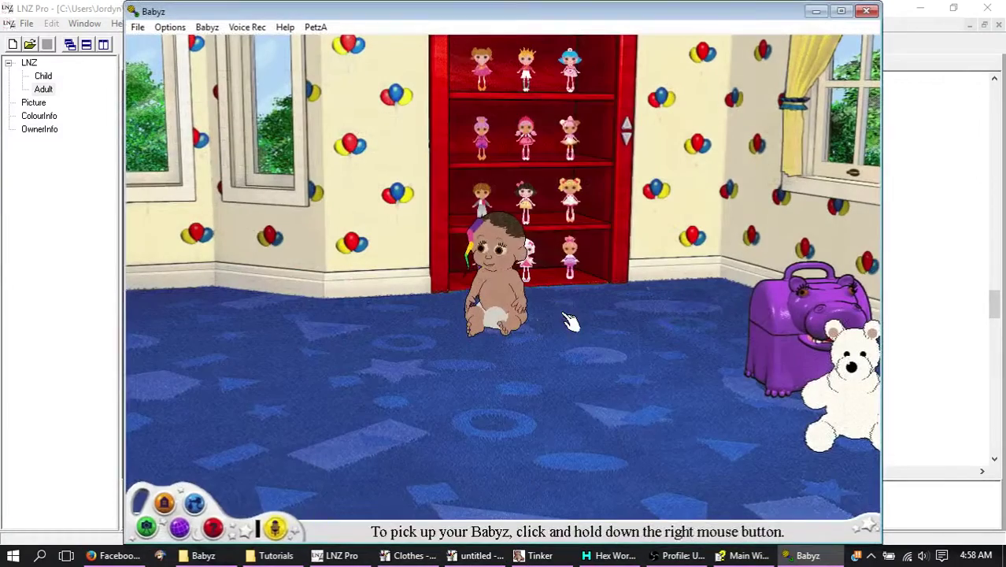
# Pick up the baby, set it down by the windows, and photograph it in several poses to inspect its hair lines
pyautogui.moveTo(502, 290); pyautogui.dragTo(303, 285)
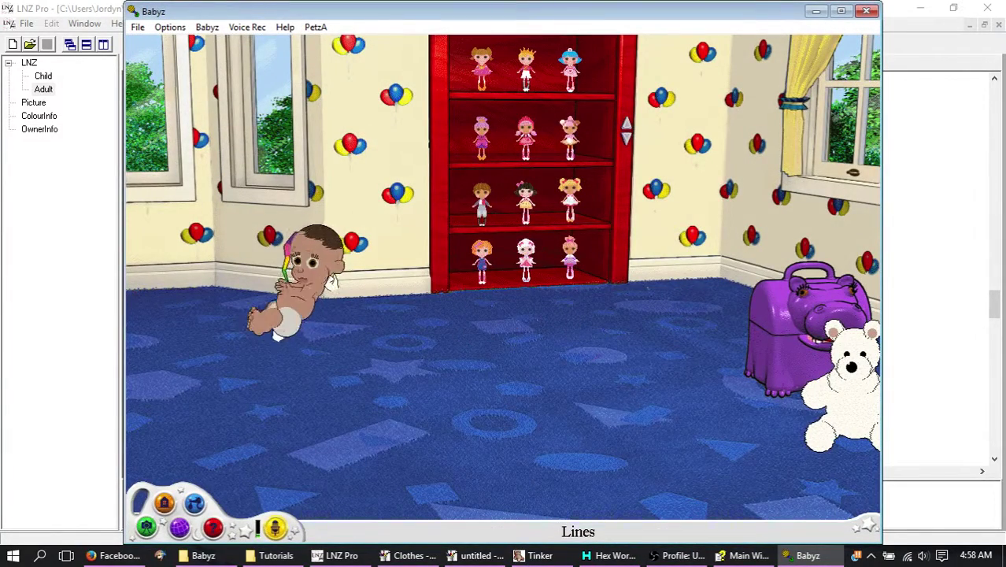
pyautogui.hotkey('ctrl', 'p')
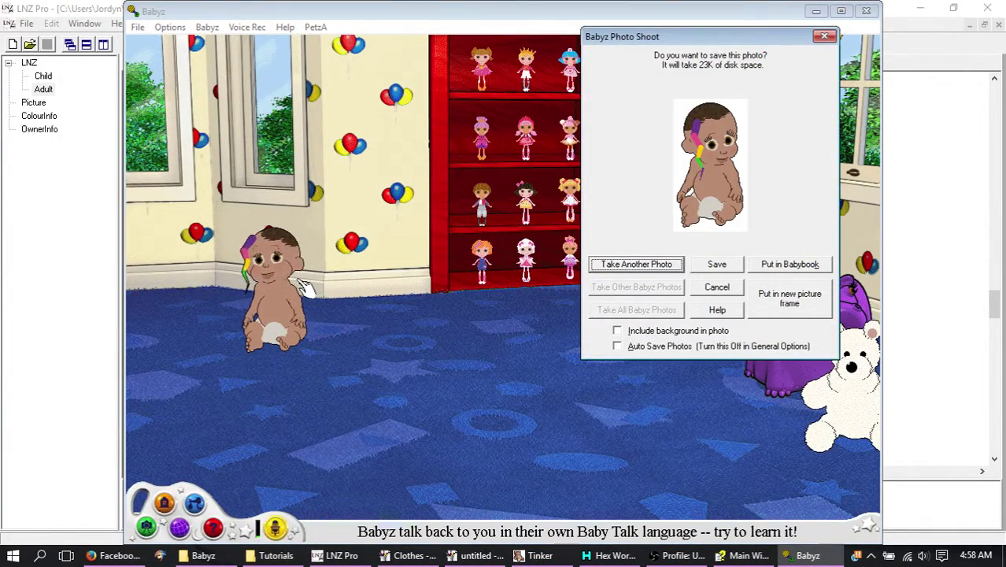
pyautogui.press('space')
pyautogui.press('space')
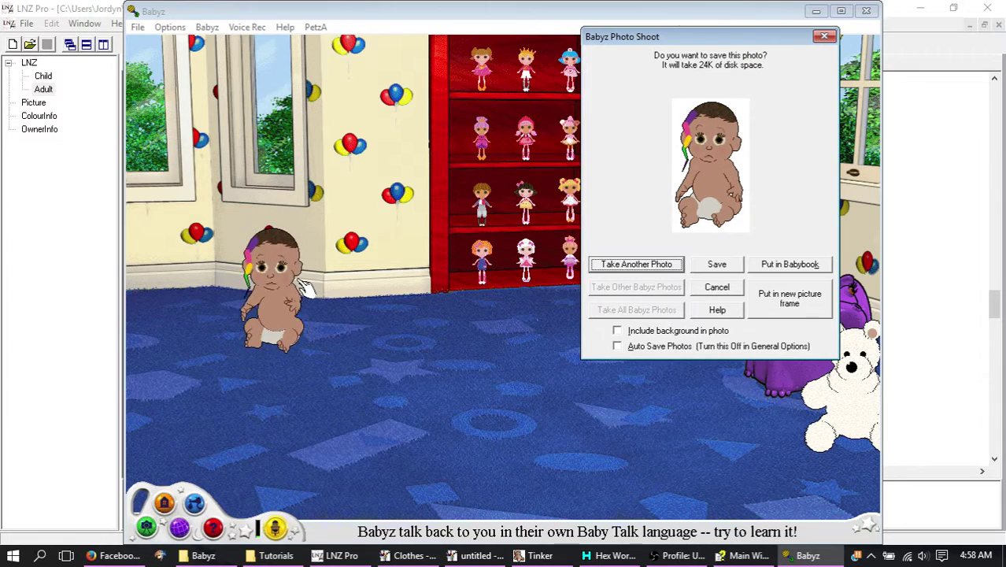
pyautogui.moveTo(300, 285); pyautogui.dragTo(383, 283)
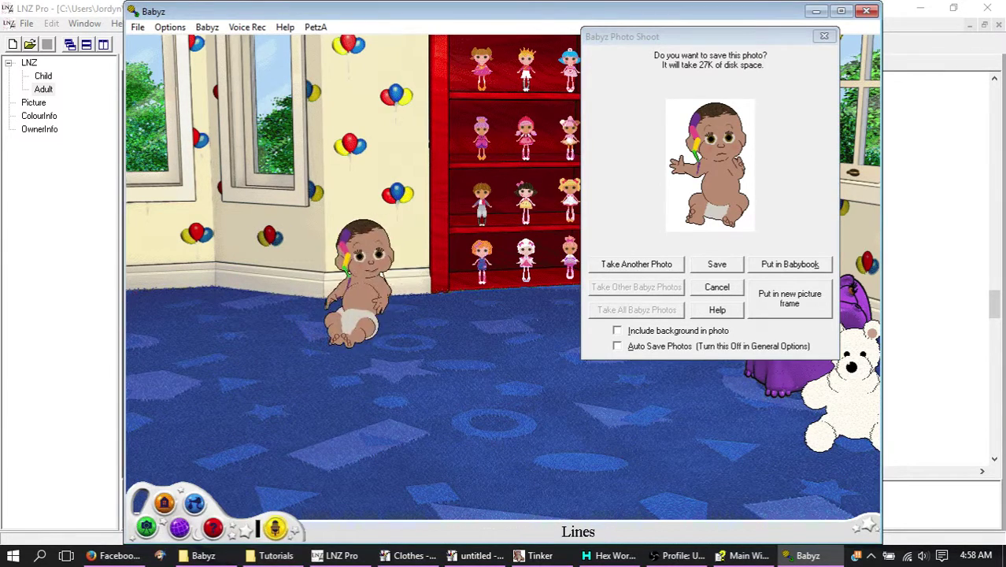
pyautogui.hotkey('ctrl', 'p')
pyautogui.press('space')
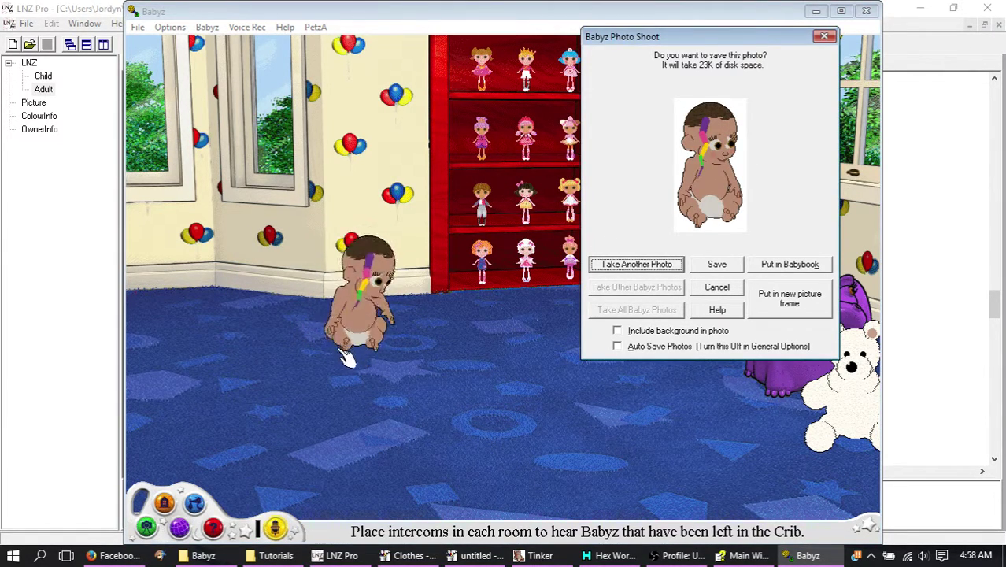
# Reposition the baby for further photos showing the effect of the fifth value on its hair lines, and close the game
pyautogui.moveTo(362, 354); pyautogui.dragTo(359, 331)
pyautogui.hotkey('ctrl', 'p')
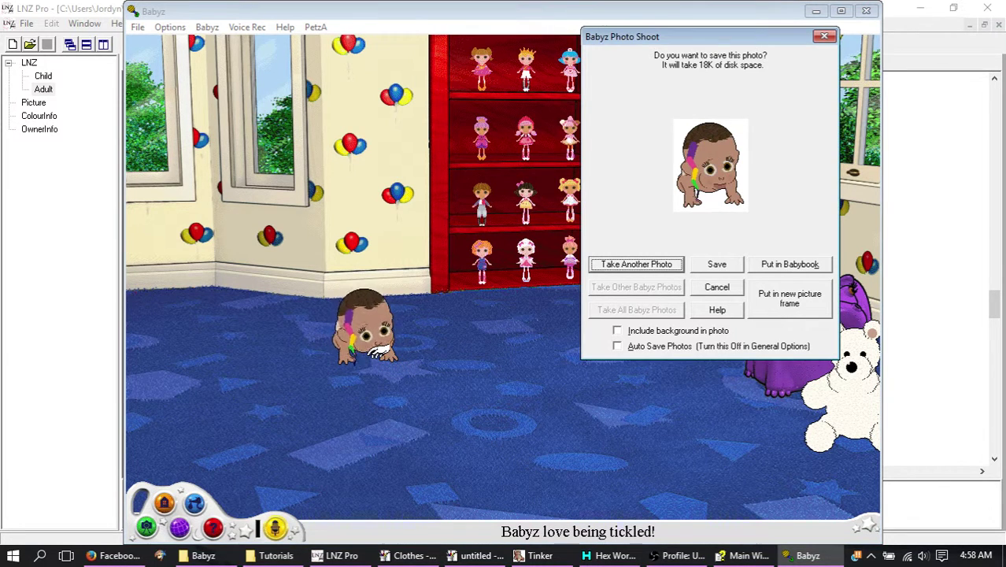
pyautogui.press('space')
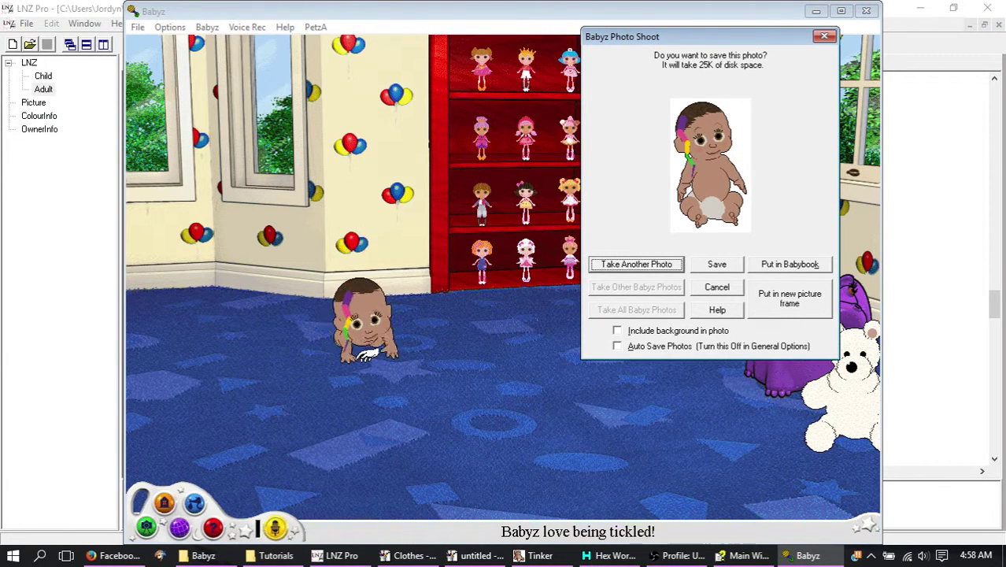
pyautogui.click(372, 323)
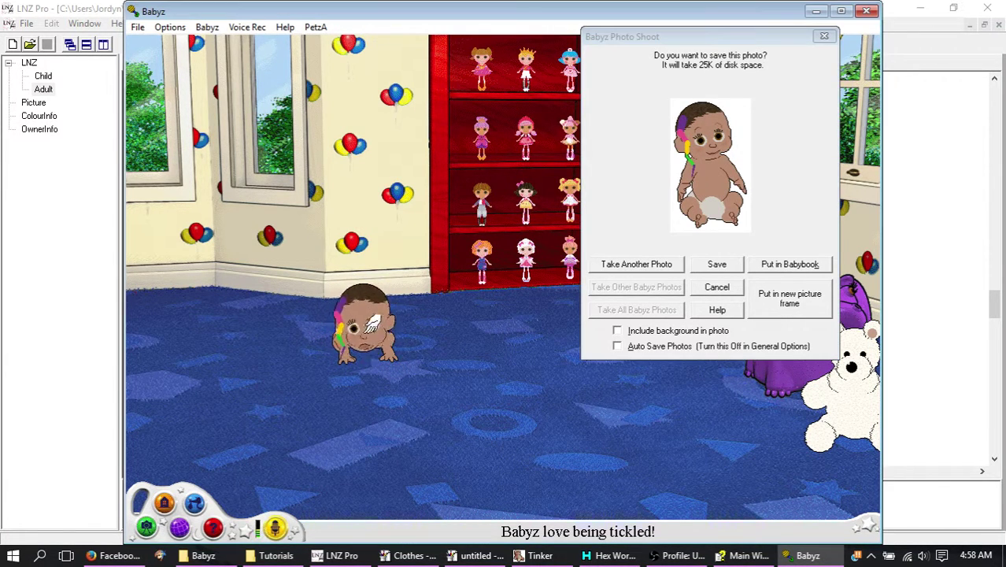
pyautogui.click(869, 14)
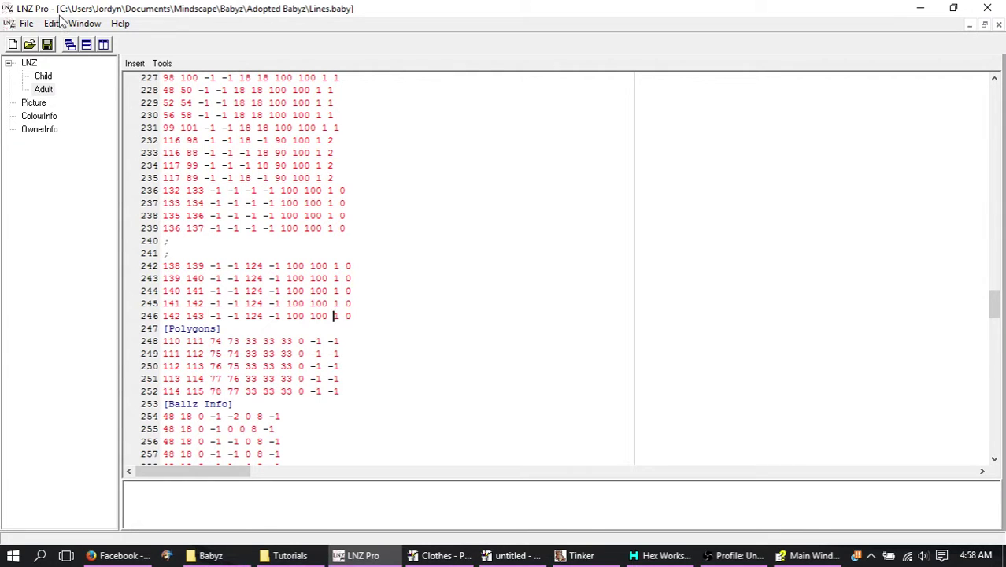
# Save Lines.baby again and relaunch the Babyz game from its program folder
pyautogui.click(47, 44)
pyautogui.click(210, 555)
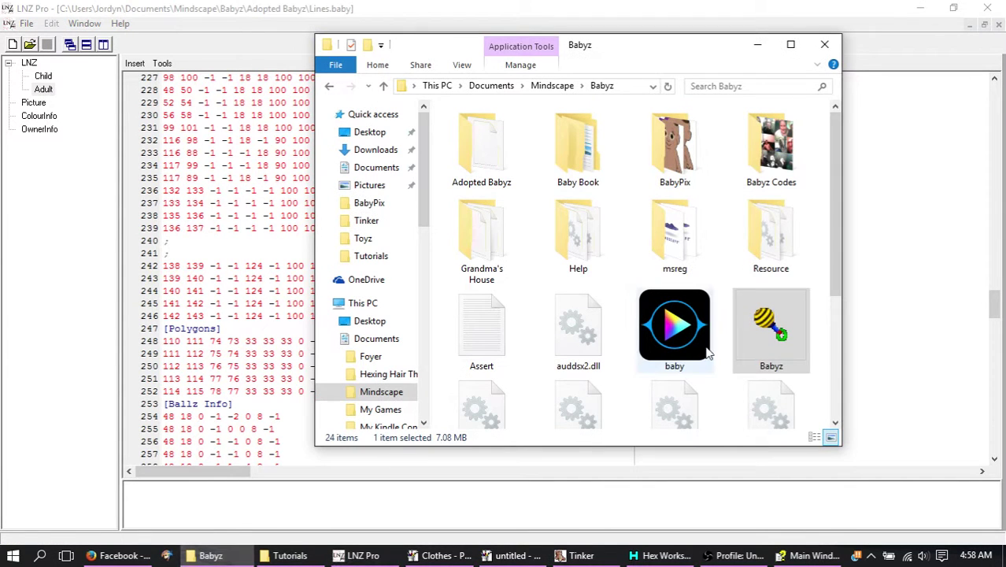
pyautogui.click(762, 336)
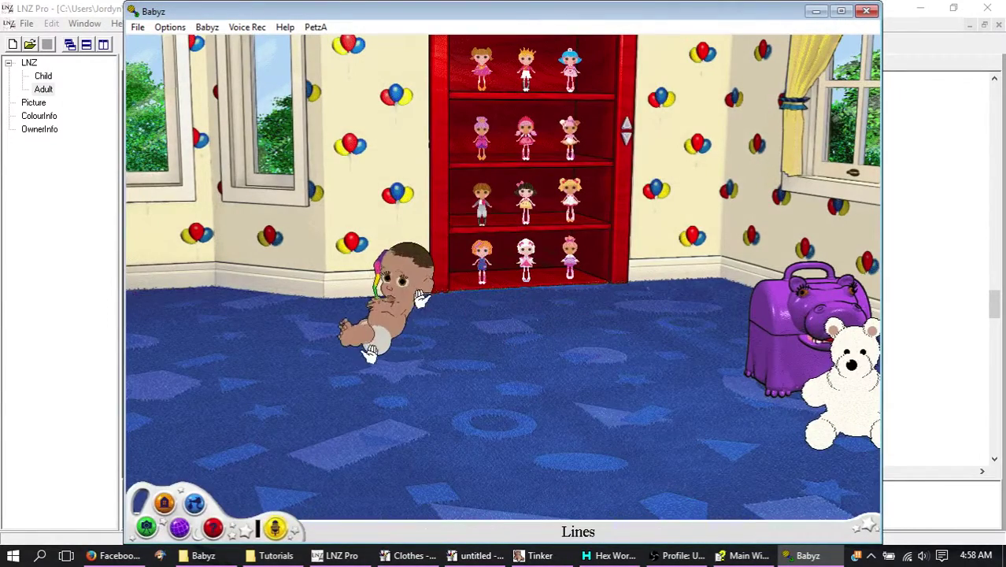
# Move the baby near the windows and photograph it to check the edge of its hair lines, and close the game
pyautogui.hotkey('ctrl', 't')
pyautogui.press('Return')
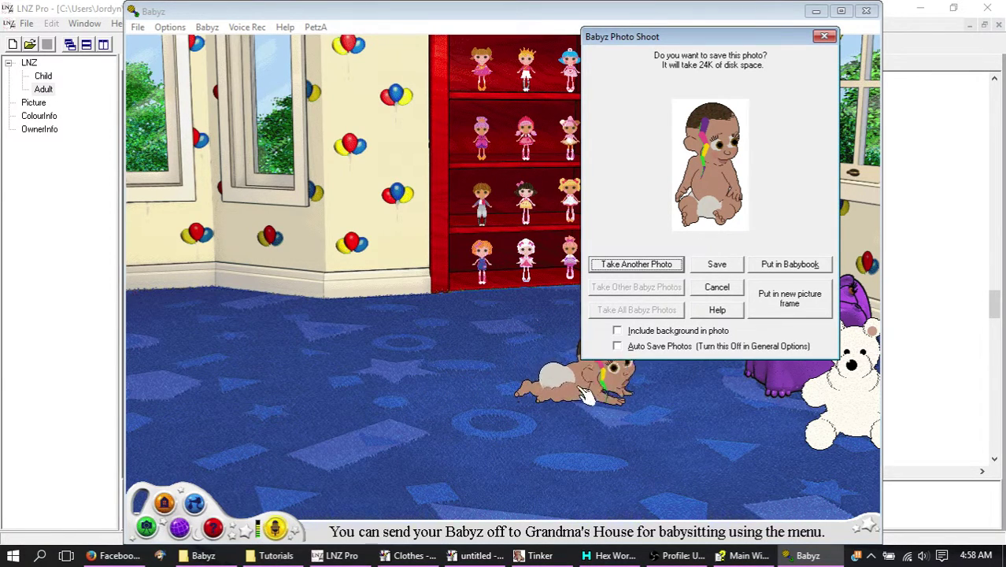
pyautogui.moveTo(584, 394); pyautogui.dragTo(347, 306)
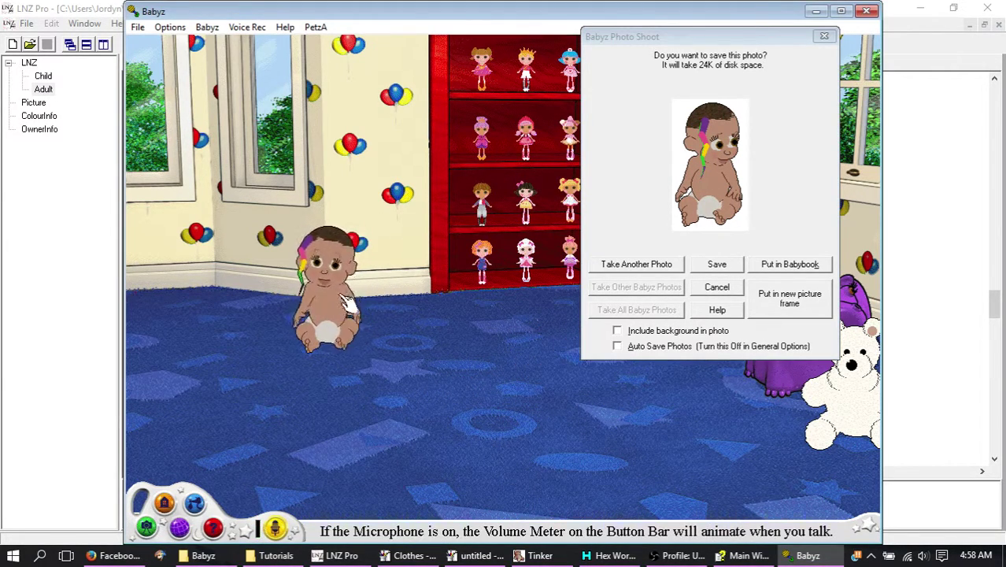
pyautogui.click(824, 37)
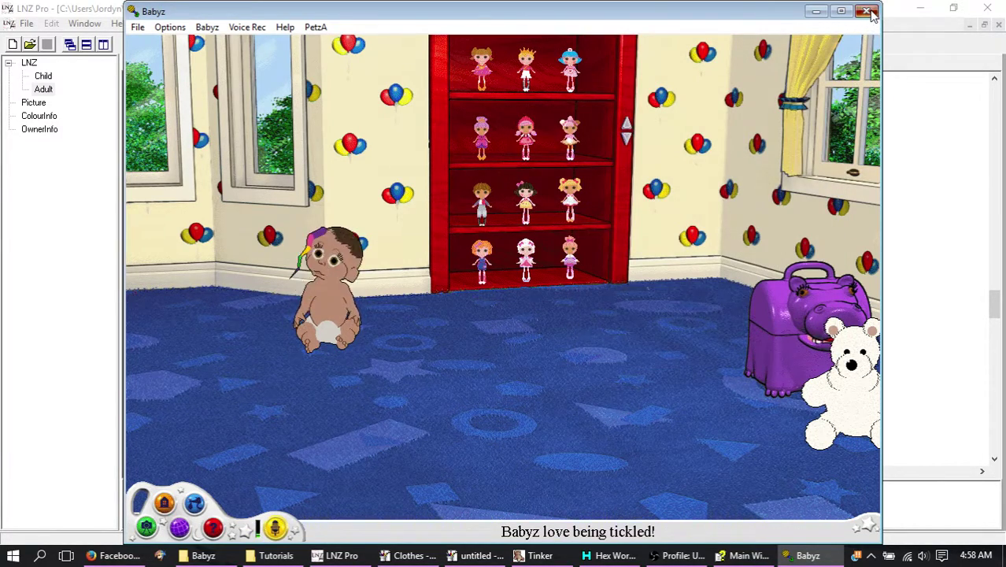
pyautogui.click(870, 14)
# Set the sixth value to 70 in the five line entries connecting balls 138 to 143
pyautogui.click(205, 315)
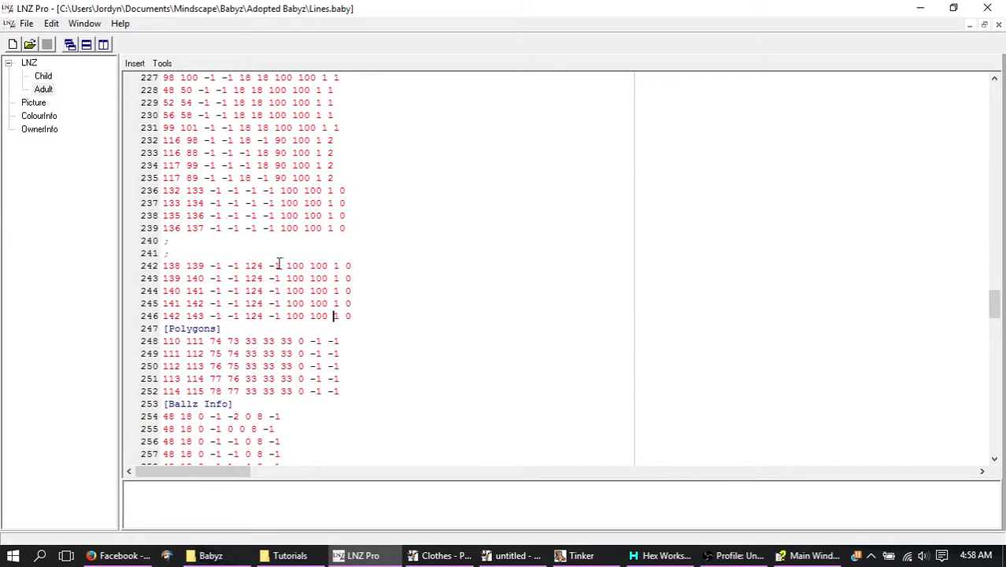
pyautogui.press('BackSpace')
pyautogui.press('BackSpace')
pyautogui.write('70')
pyautogui.press('BackSpace')
pyautogui.press('BackSpace')
pyautogui.write('70')
pyautogui.press('Down')
pyautogui.press('BackSpace')
pyautogui.press('BackSpace')
pyautogui.write('70')
pyautogui.press('Down')
pyautogui.press('BackSpace')
pyautogui.press('BackSpace')
pyautogui.write('70')
pyautogui.press('Down')
pyautogui.press('BackSpace')
pyautogui.press('BackSpace')
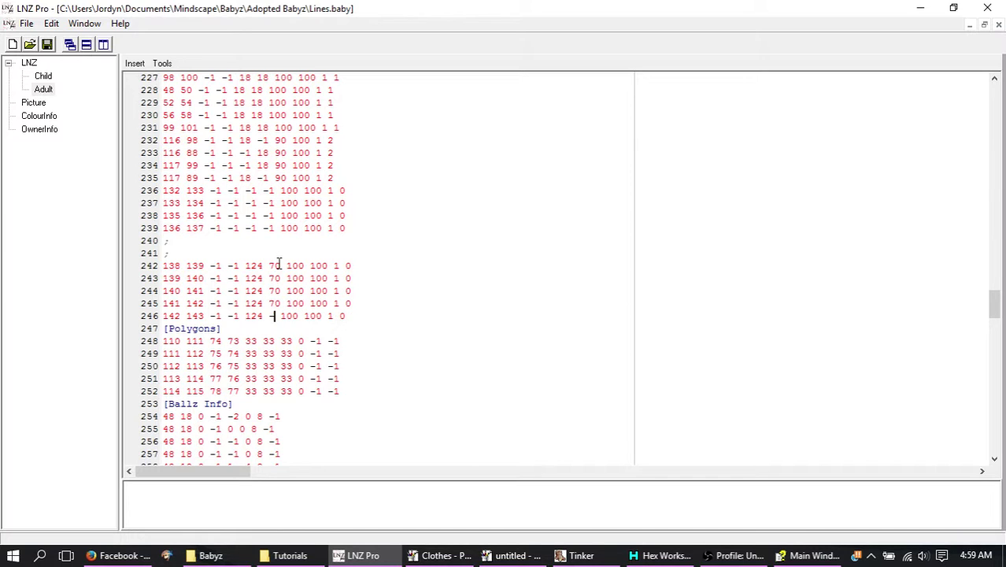
pyautogui.write('70')
# Save Lines.baby and launch the Babyz game from its program folder to test the changed sixth value
pyautogui.click(47, 44)
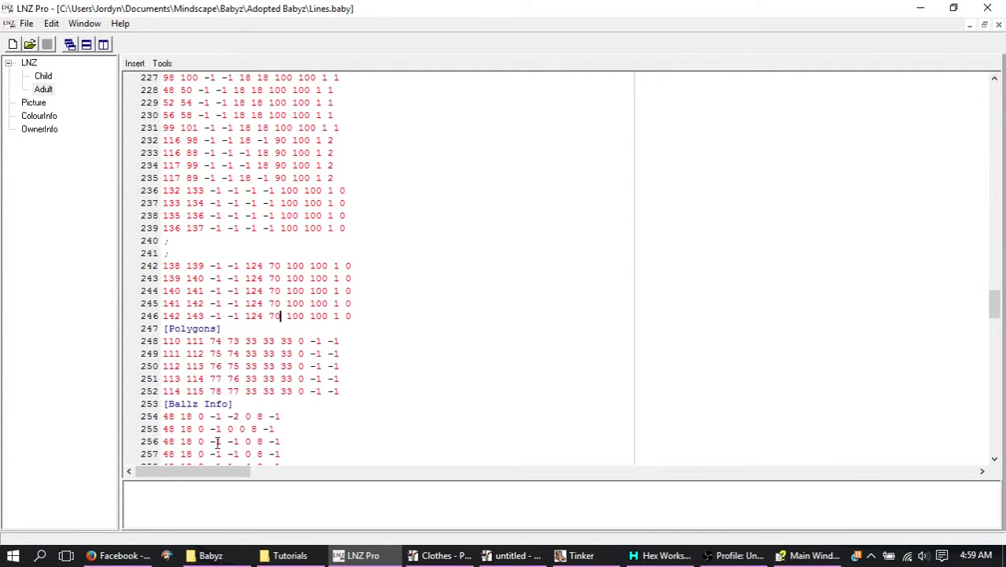
pyautogui.click(224, 551)
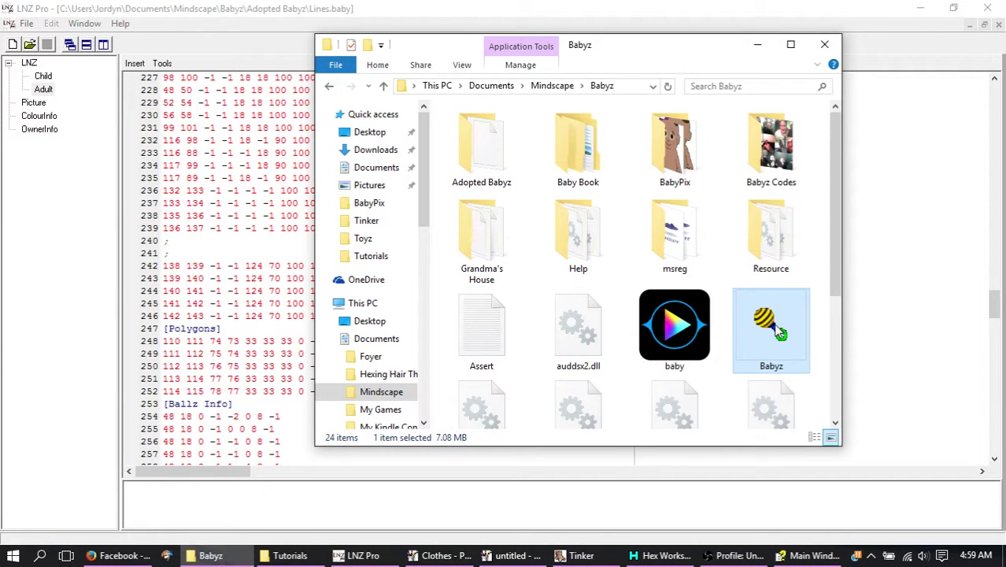
pyautogui.doubleClick(776, 327)
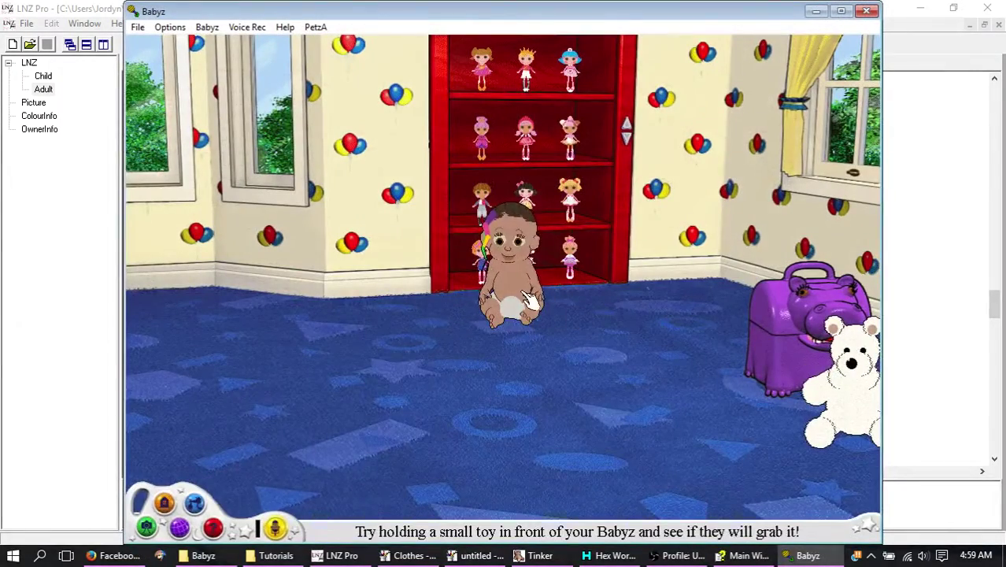
# Move the baby and photograph it to inspect the edge color on the other side of its hair lines
pyautogui.moveTo(527, 297); pyautogui.dragTo(377, 327)
pyautogui.hotkey('ctrl', 'p')
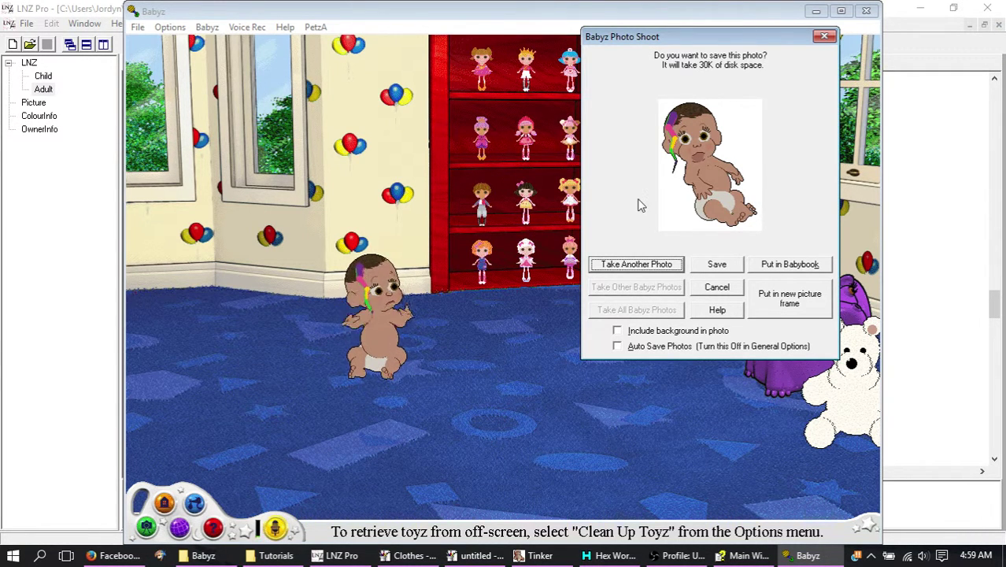
pyautogui.moveTo(386, 360); pyautogui.dragTo(393, 293)
# Adjust PetzA's global brain sliders, and close the photo dialog and the game
pyautogui.click(316, 26)
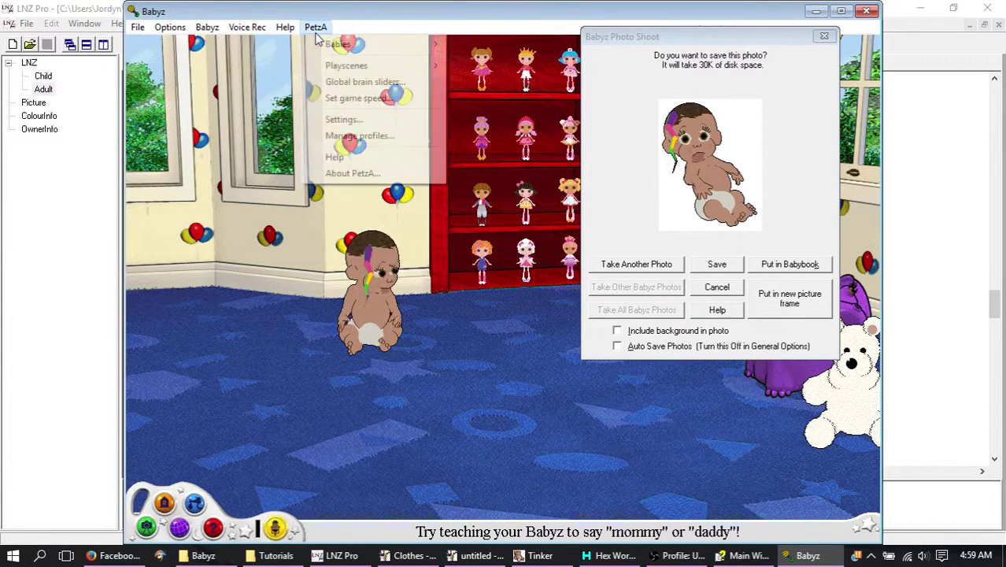
pyautogui.click(343, 83)
pyautogui.moveTo(508, 240); pyautogui.dragTo(537, 246)
pyautogui.click(570, 202)
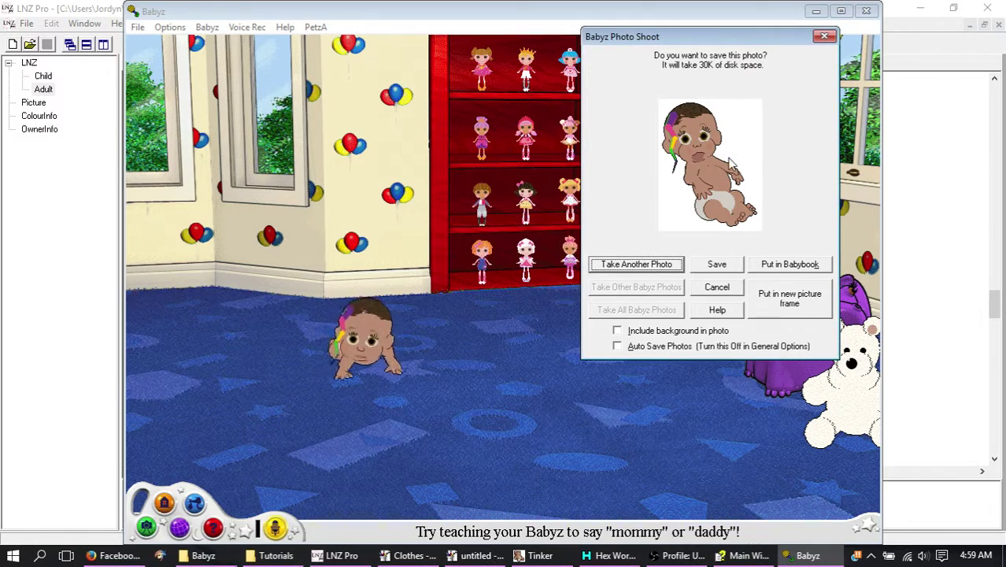
pyautogui.click(826, 36)
pyautogui.click(866, 11)
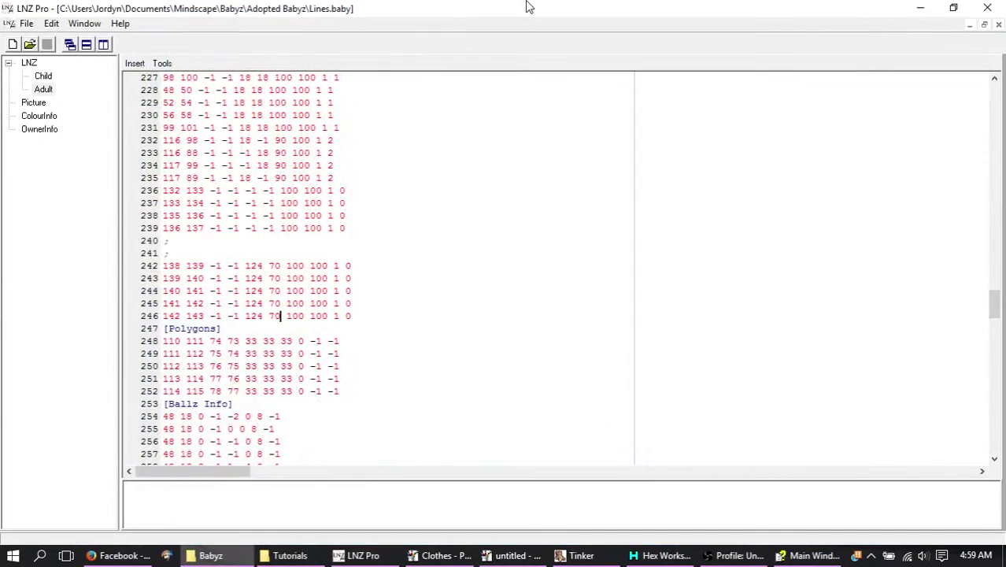
# Set the seventh value of the line entry for balls 138 and 139 to 300, and save Lines.baby
pyautogui.doubleClick(292, 268)
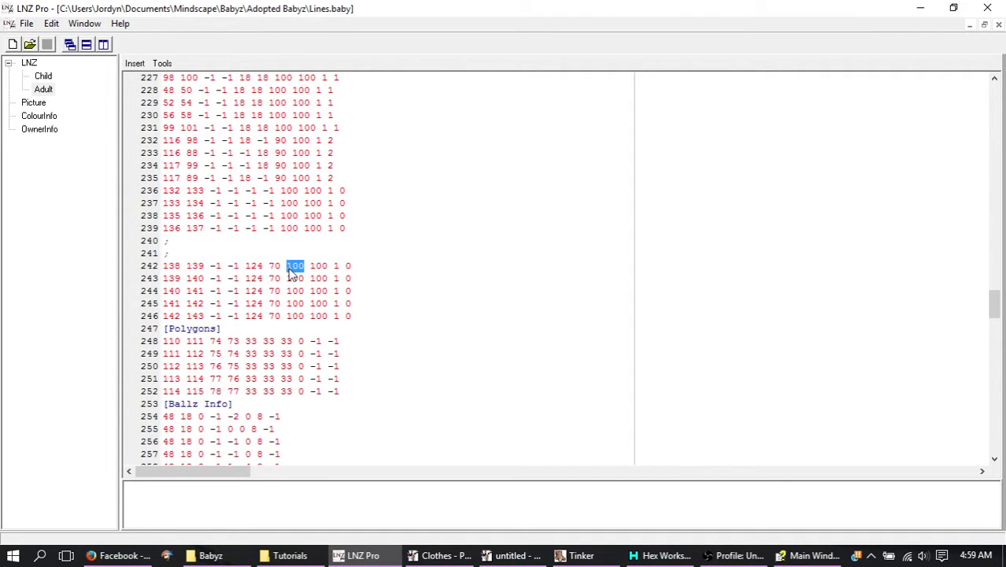
pyautogui.click(186, 266)
pyautogui.moveTo(179, 265); pyautogui.dragTo(163, 266)
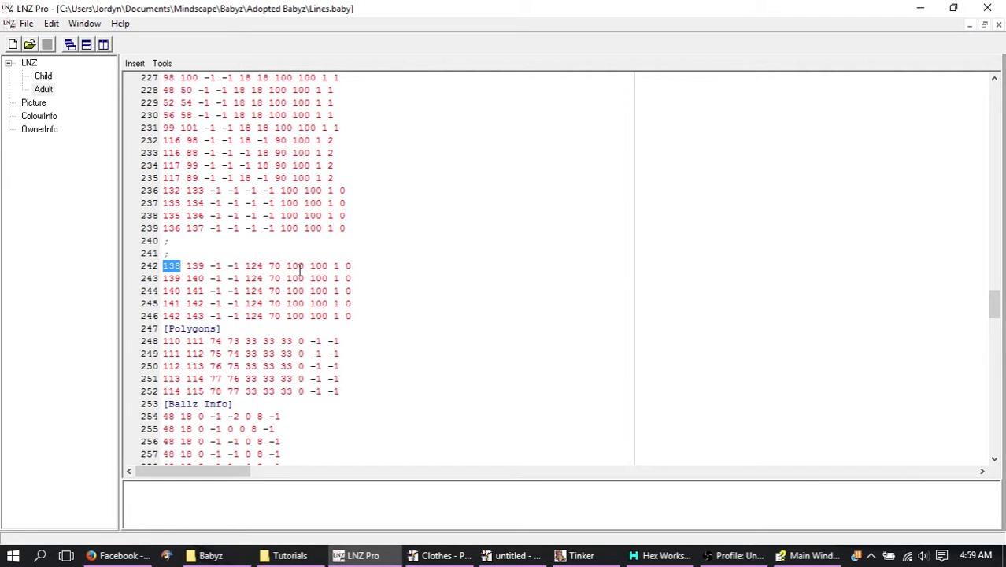
pyautogui.moveTo(293, 267); pyautogui.dragTo(287, 267)
pyautogui.click(46, 44)
# Relaunch Babyz and photograph the baby in different poses to inspect the thickness at the start of the first hair line
pyautogui.click(209, 556)
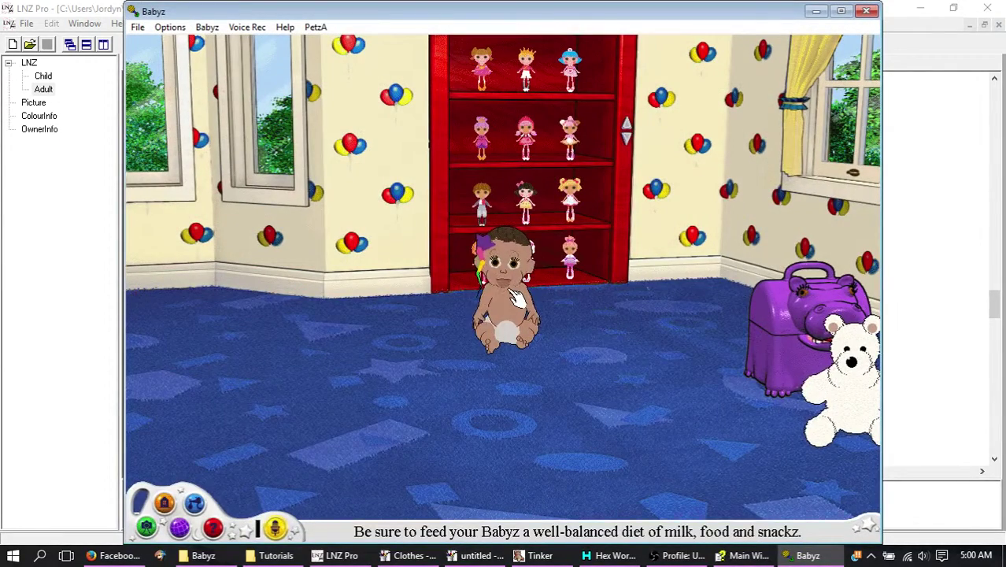
pyautogui.moveTo(515, 297); pyautogui.dragTo(392, 291)
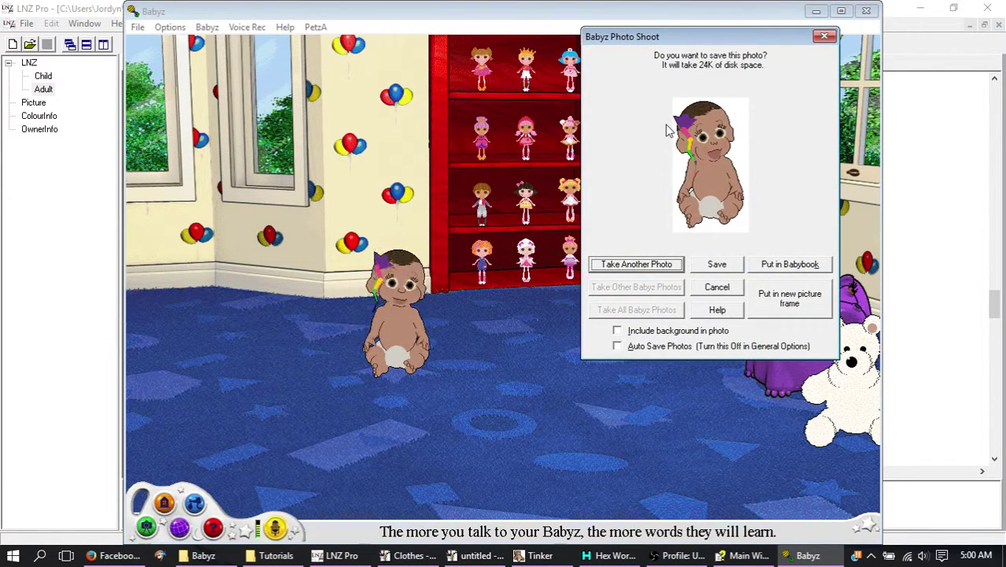
pyautogui.click(636, 264)
pyautogui.click(450, 400)
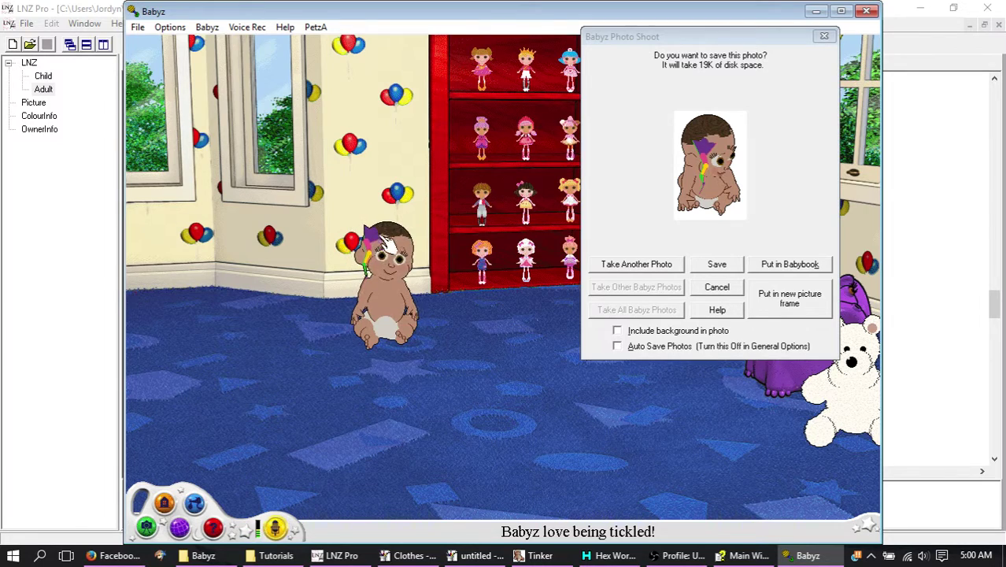
pyautogui.click(866, 10)
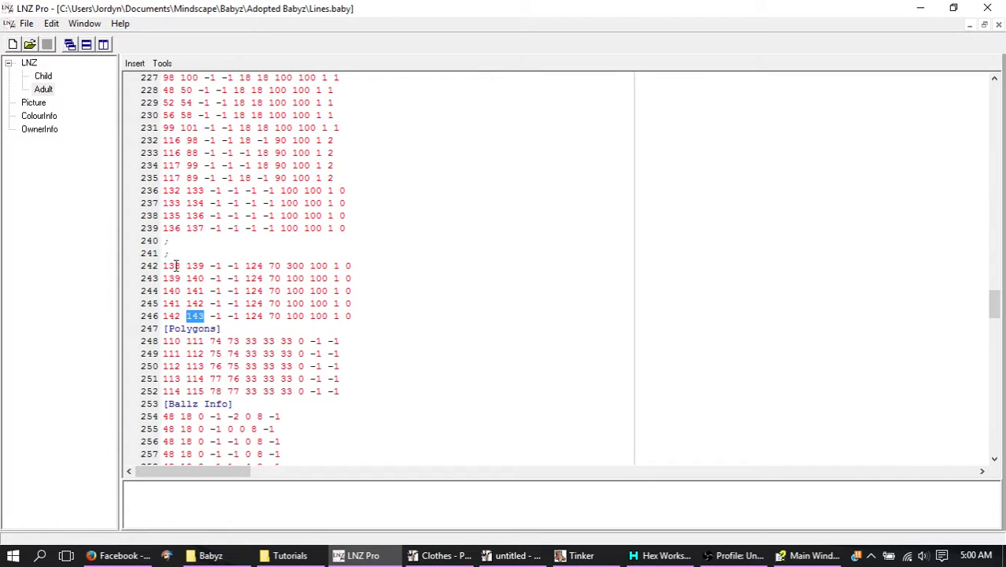
# Set the eighth value of the line entry for balls 142 and 143 to 900, and save Lines.baby
pyautogui.click(316, 316)
pyautogui.click(47, 45)
# Relaunch Babyz and photograph the baby to inspect the thickness at the end of the last hair line
pyautogui.click(225, 556)
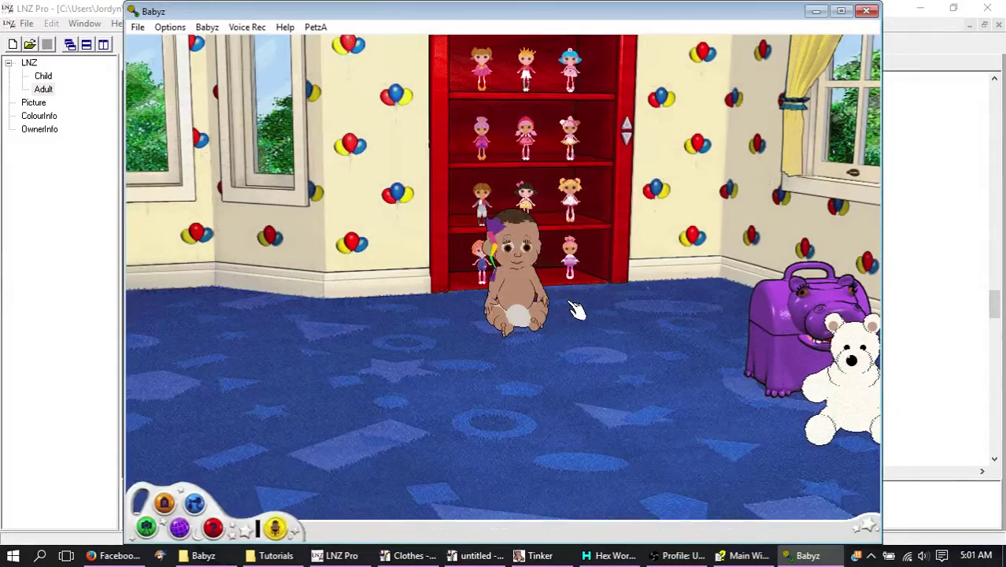
pyautogui.moveTo(496, 263); pyautogui.dragTo(405, 321)
pyautogui.hotkey('ctrl', 'p')
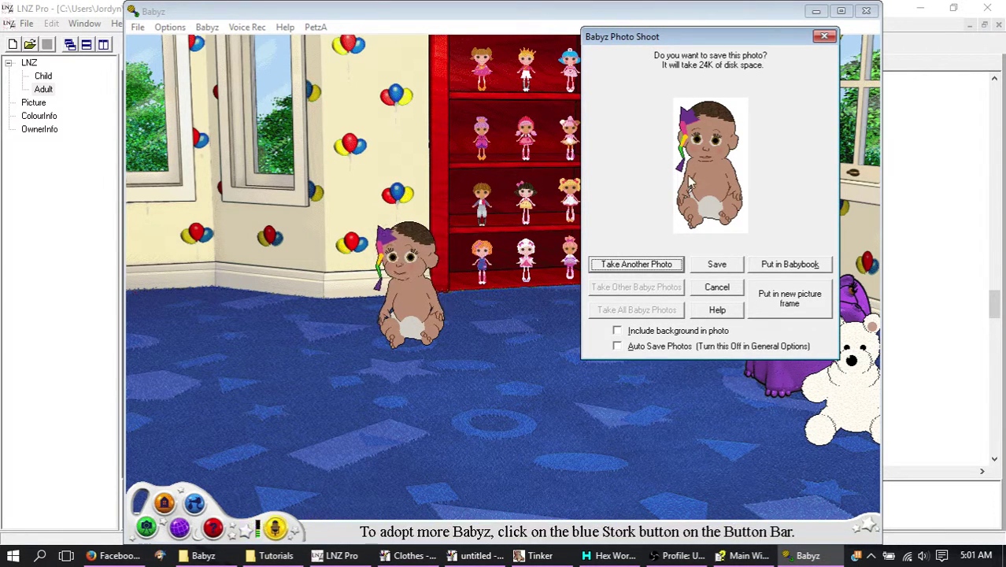
pyautogui.click(825, 36)
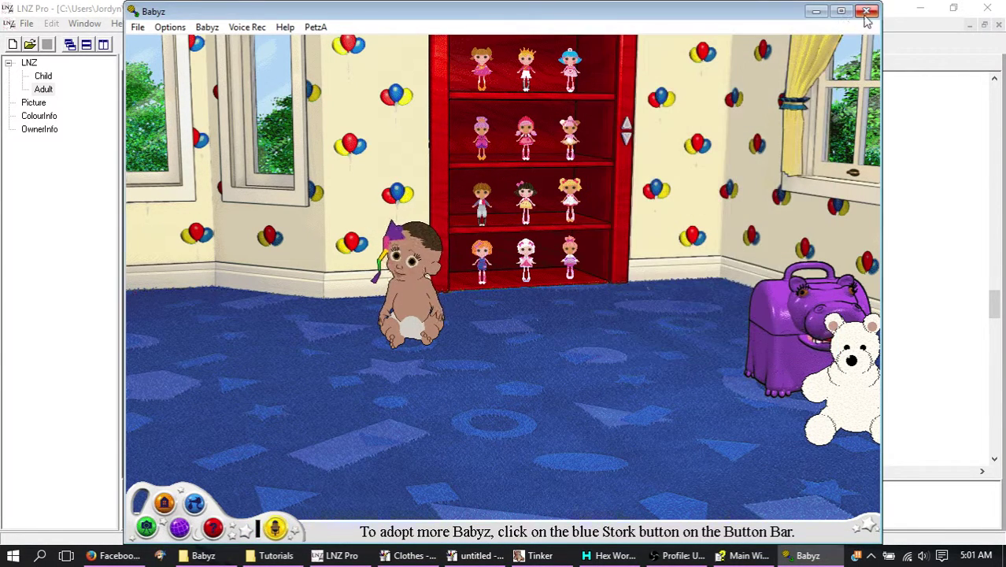
pyautogui.click(866, 11)
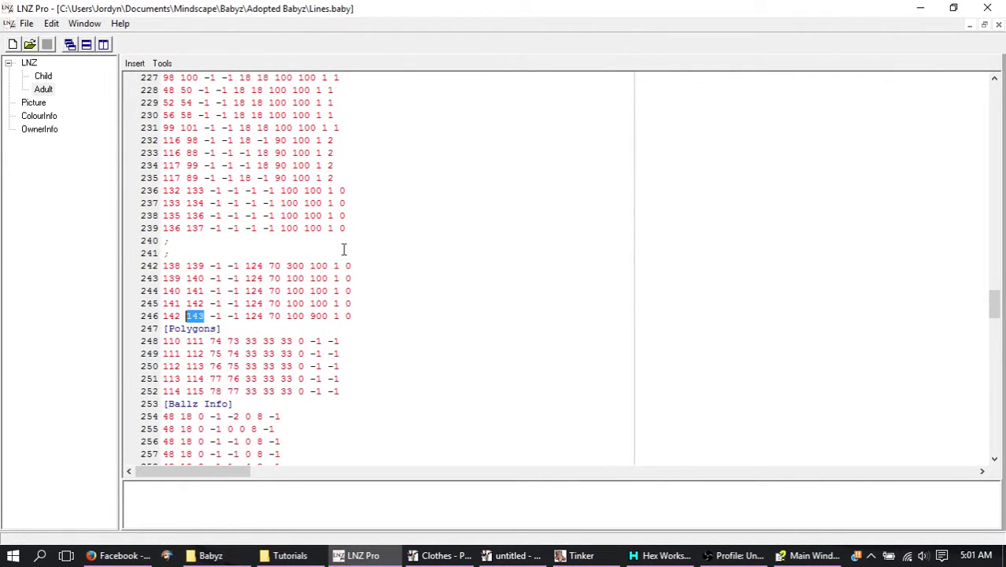
# Set the eighth value to 300 for line 141–142, 200 for 140–141 and 600 for 139–140, and save Lines.baby
pyautogui.moveTo(315, 303); pyautogui.dragTo(309, 303)
pyautogui.write('3')
pyautogui.press('Up')
pyautogui.press('BackSpace')
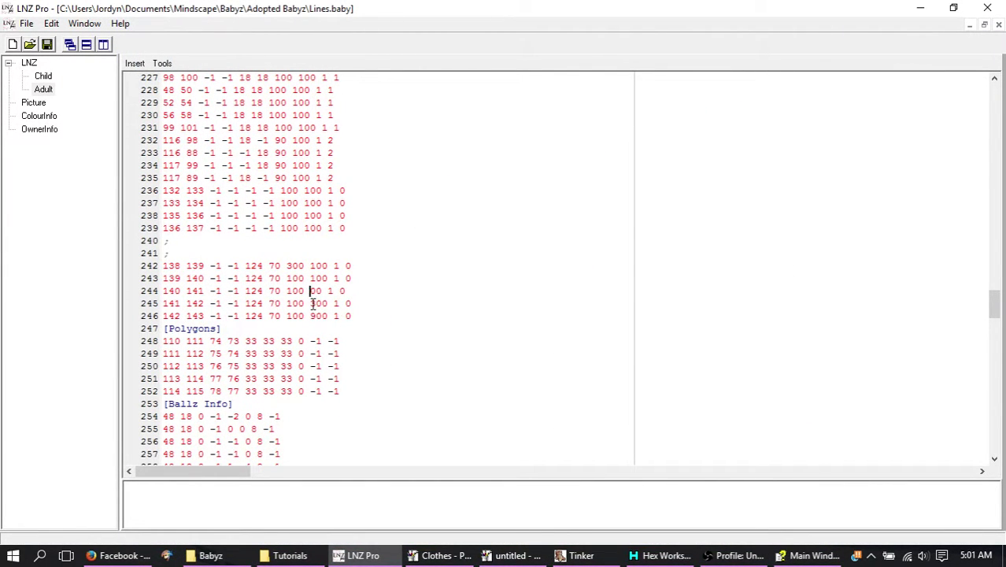
pyautogui.write('2')
pyautogui.press('Up')
pyautogui.click(47, 44)
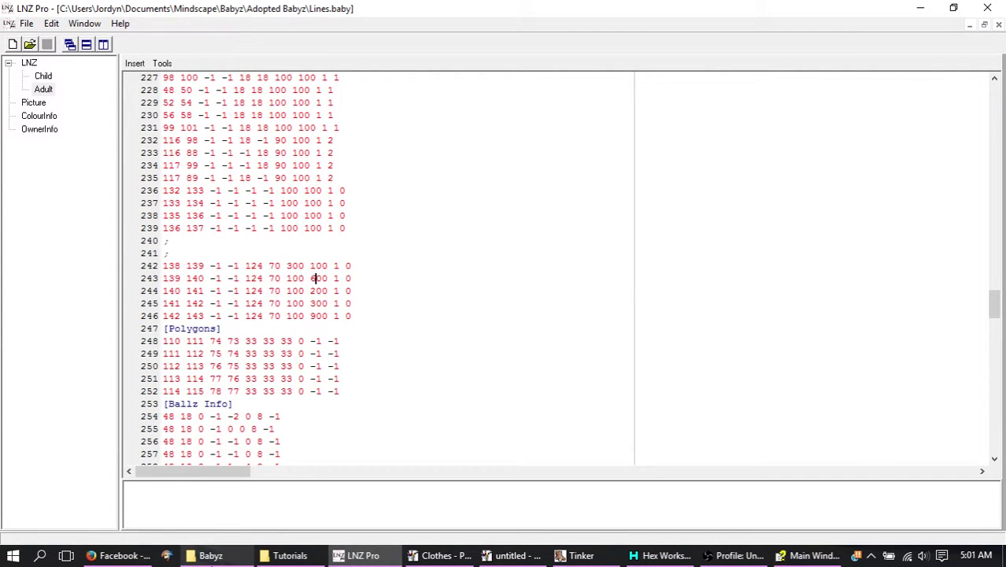
# Relaunch Babyz and photograph the baby to inspect the differing end thicknesses along the hair lines
pyautogui.click(200, 553)
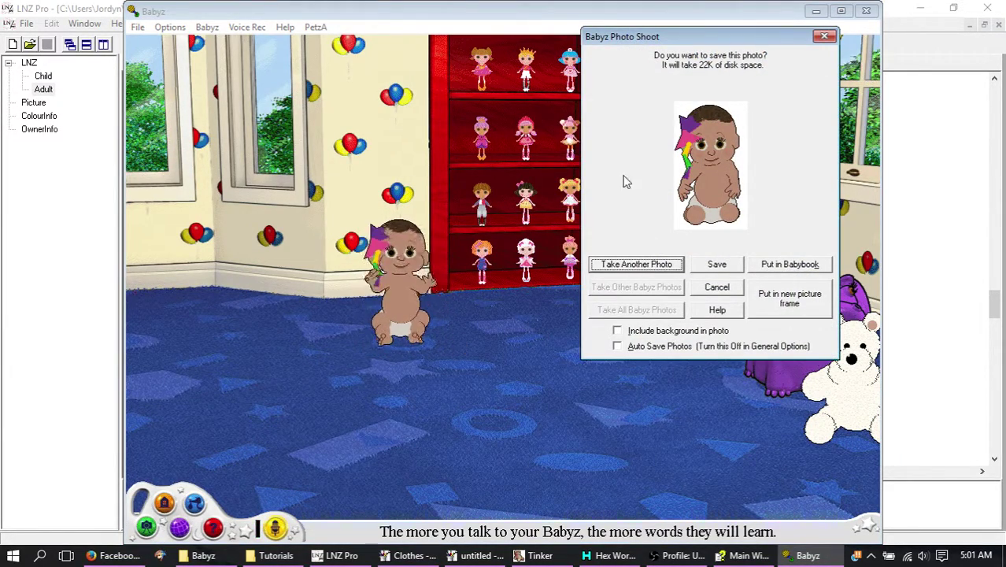
pyautogui.click(388, 271)
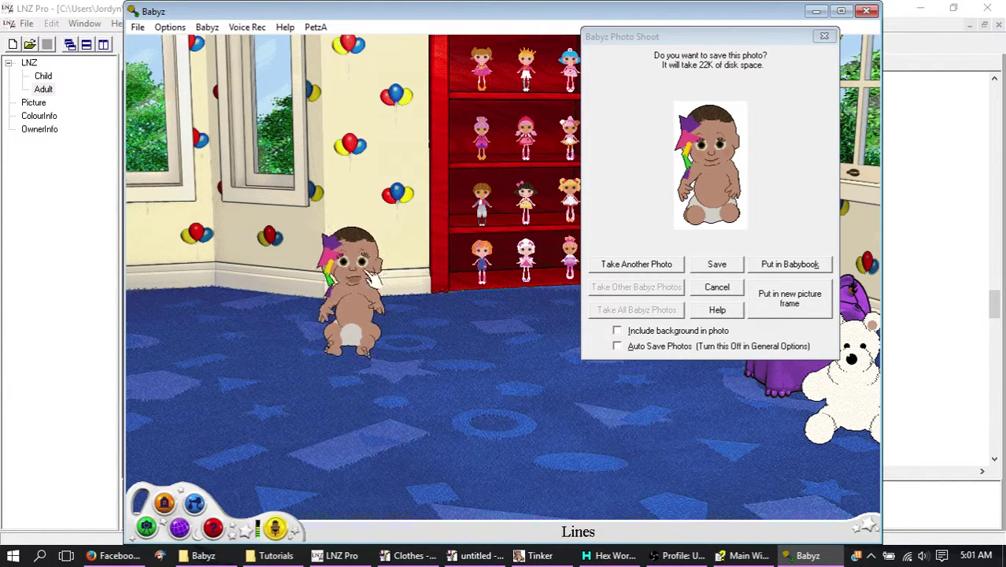
pyautogui.click(824, 37)
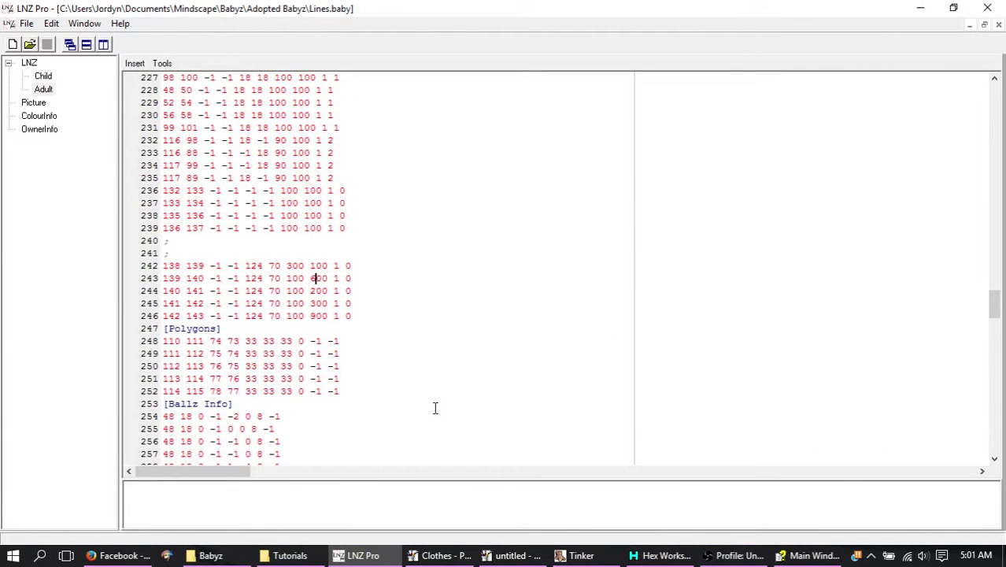
# Set the seventh and eighth values of all line entries from 138 to 143 to 100 and the last value to 1, and save
pyautogui.press('BackSpace')
pyautogui.write('1')
pyautogui.press('BackSpace')
pyautogui.write('1')
pyautogui.press('Down')
pyautogui.press('BackSpace')
pyautogui.write('1')
pyautogui.press('Down')
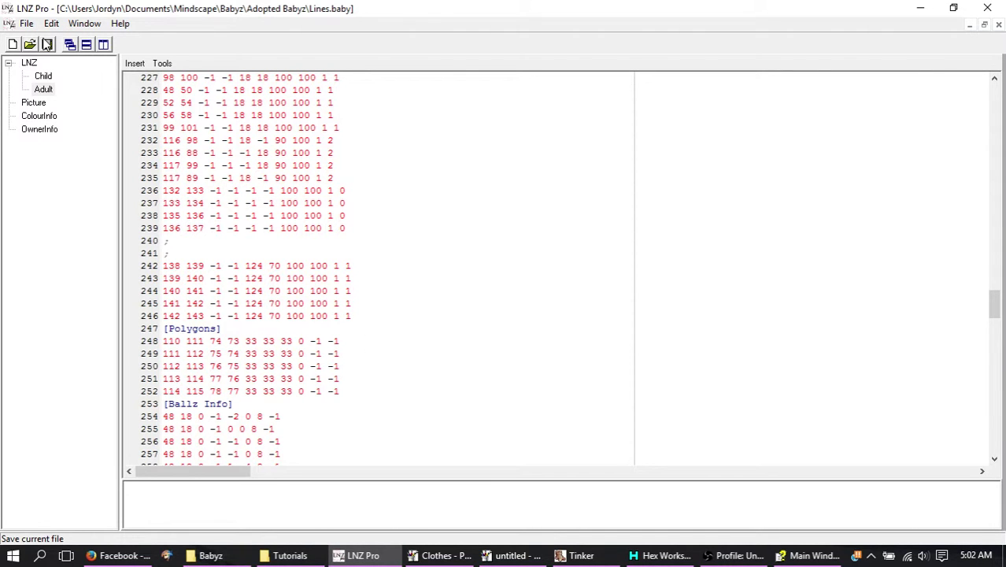
pyautogui.click(46, 44)
# Relaunch Babyz and move the baby away from the shelves to inspect the outline of the hair lines
pyautogui.click(235, 557)
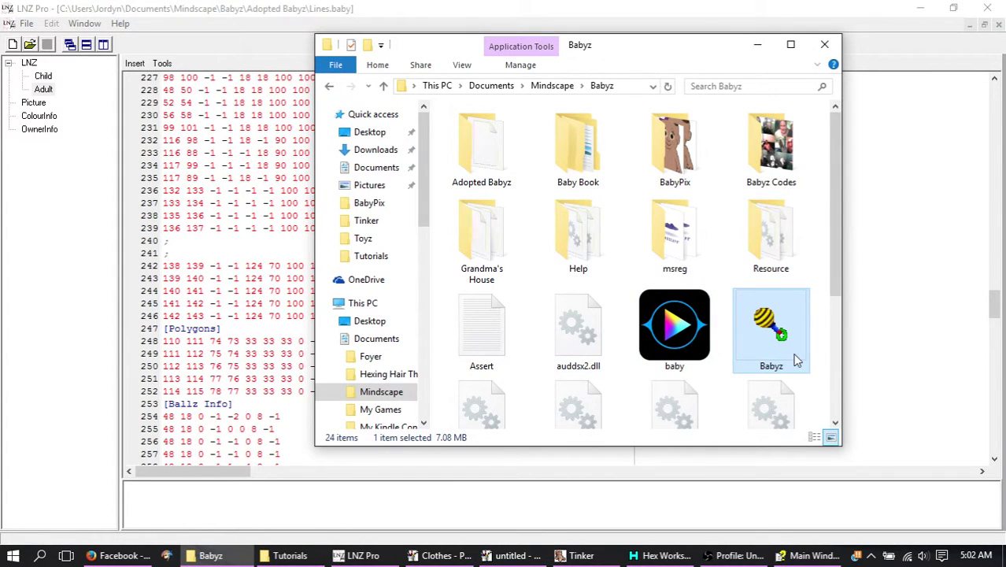
pyautogui.doubleClick(798, 360)
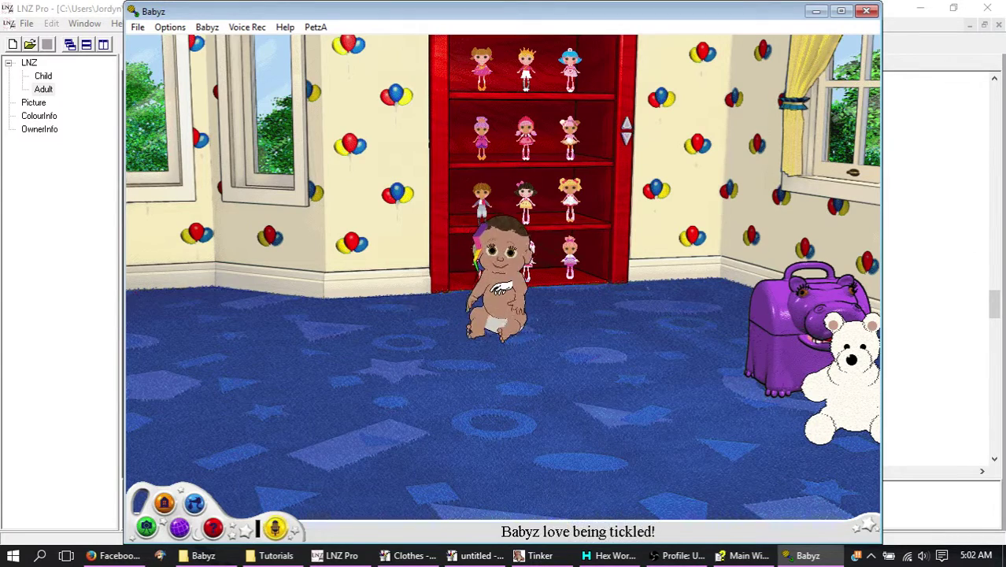
pyautogui.moveTo(515, 269); pyautogui.dragTo(360, 277)
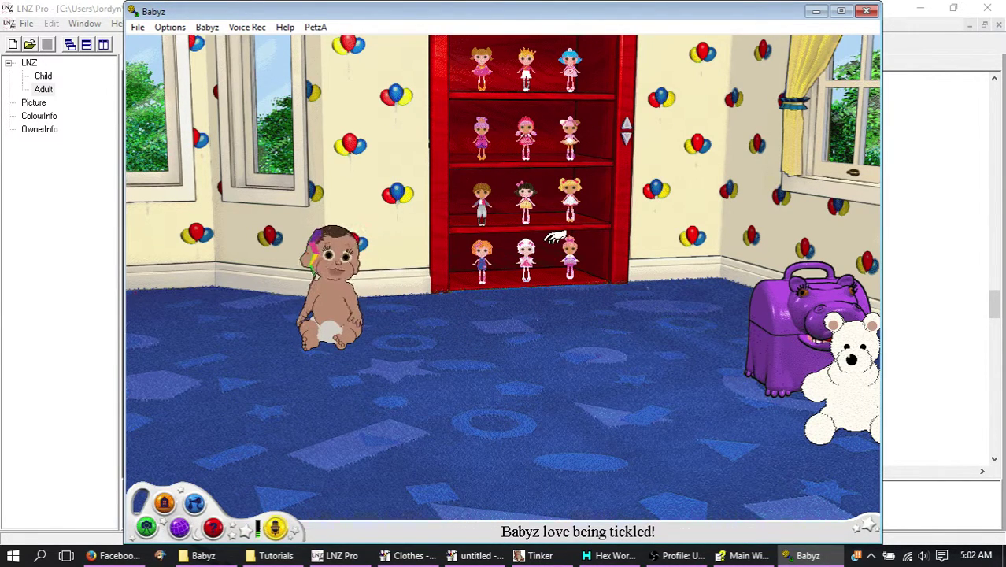
pyautogui.click(816, 11)
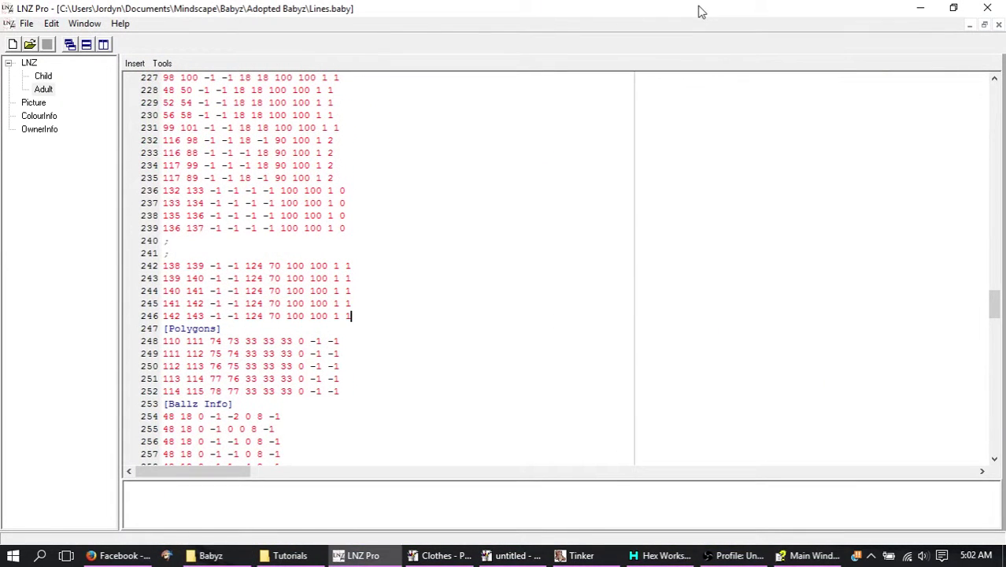
# Set the fifth value of the five line entries between balls 138 and 143 to -1
pyautogui.doubleClick(256, 265)
pyautogui.write('-1')
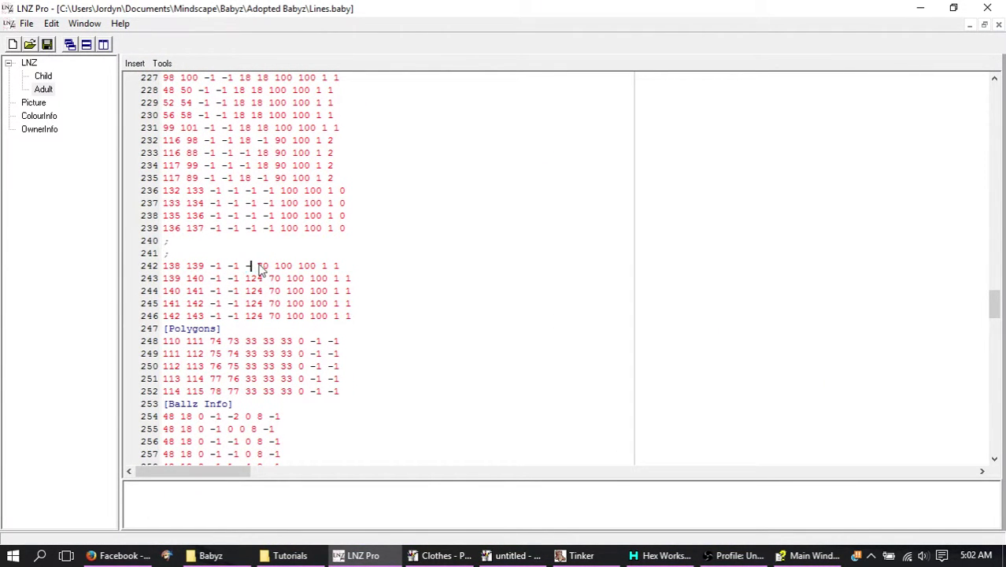
pyautogui.press('BackSpace')
pyautogui.press('BackSpace')
pyautogui.press('Delete')
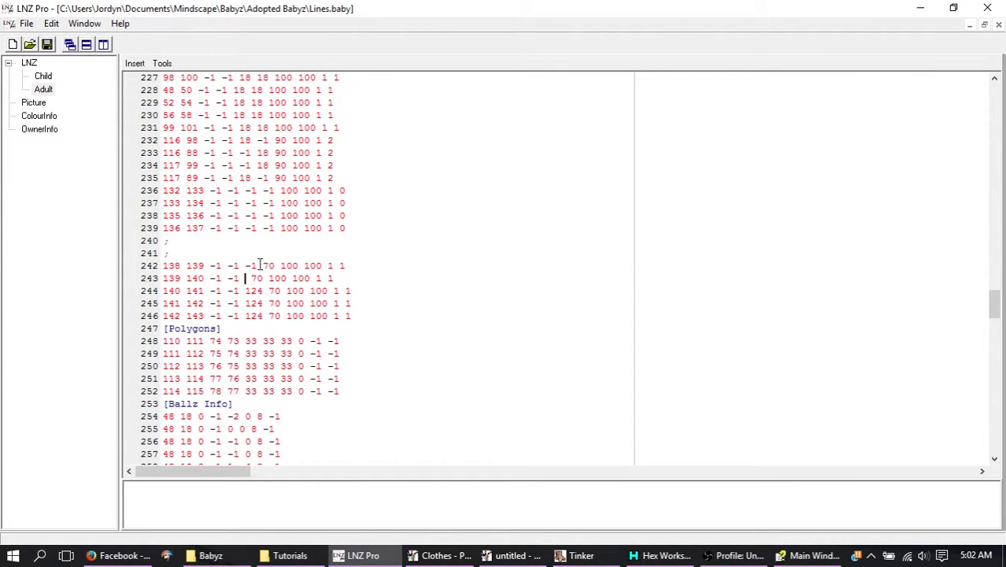
pyautogui.write('-1')
pyautogui.press('BackSpace')
pyautogui.press('BackSpace')
pyautogui.press('Delete')
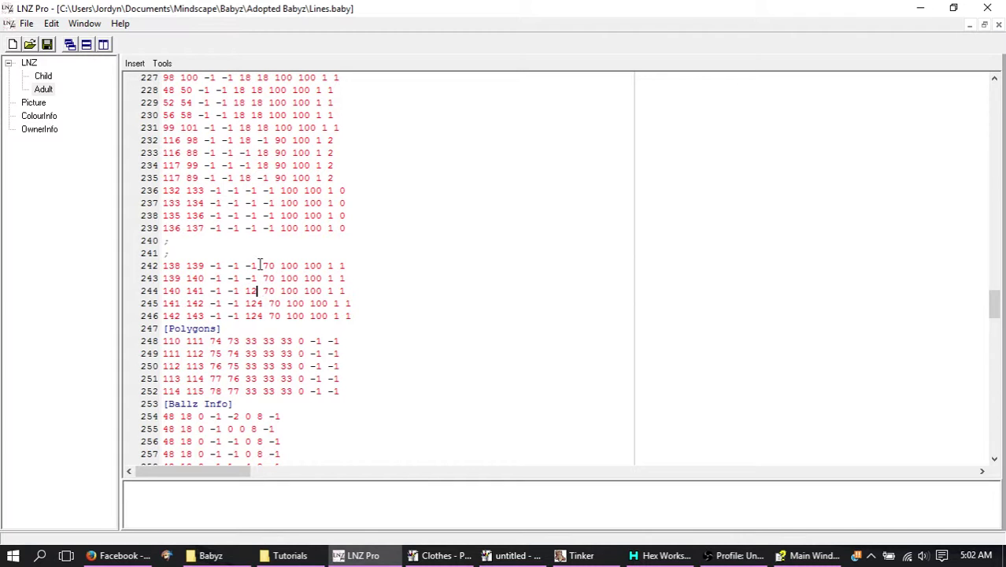
pyautogui.write('-1')
pyautogui.press('BackSpace')
pyautogui.press('BackSpace')
pyautogui.press('Delete')
pyautogui.write('-1')
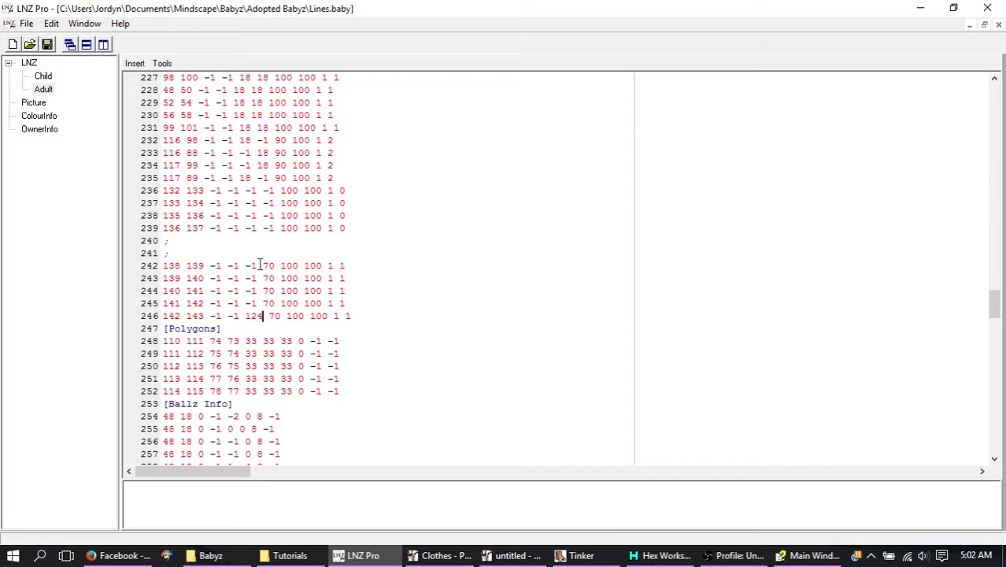
pyautogui.press('BackSpace')
pyautogui.press('BackSpace')
pyautogui.press('Delete')
pyautogui.write('-1')
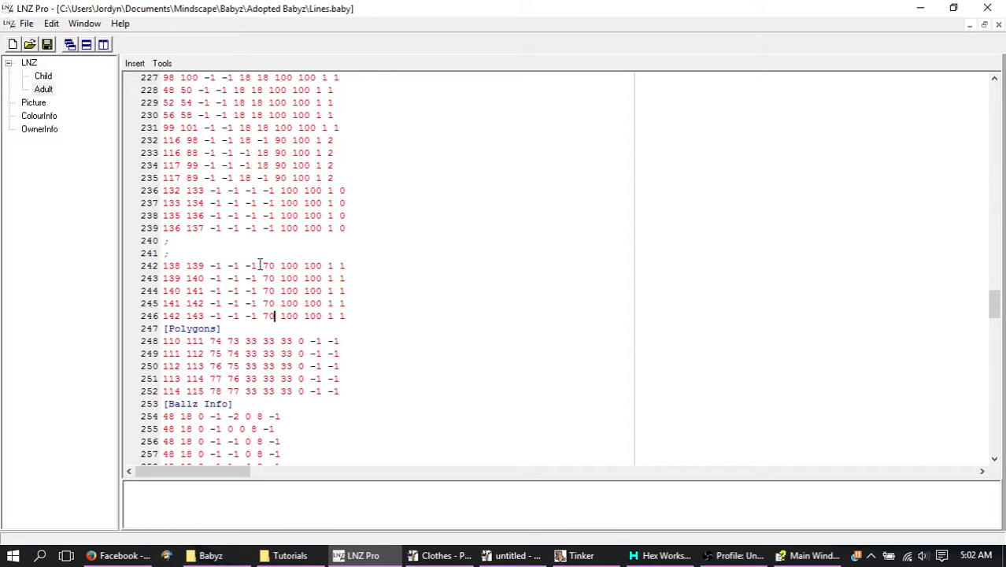
# Set the sixth value of the five line entries between balls 138 and 143 to -1
pyautogui.press('BackSpace')
pyautogui.press('BackSpace')
pyautogui.write('-1')
pyautogui.press('BackSpace')
pyautogui.press('BackSpace')
pyautogui.write('-1')
pyautogui.press('Up')
pyautogui.press('BackSpace')
pyautogui.press('BackSpace')
pyautogui.write('-1')
pyautogui.press('Up')
pyautogui.press('BackSpace')
pyautogui.press('BackSpace')
pyautogui.write('-1')
pyautogui.press('Up')
pyautogui.press('BackSpace')
pyautogui.press('BackSpace')
pyautogui.write('-1')
pyautogui.moveTo(206, 266); pyautogui.dragTo(162, 267)
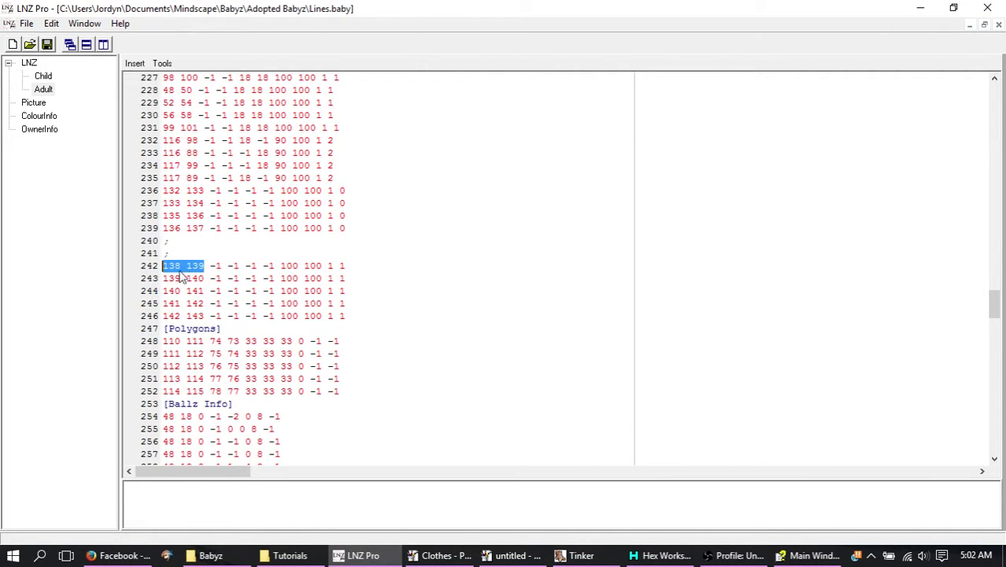
# Set the ninth value to -1 and the last value to 0 for the five line entries between balls 138 and 143
pyautogui.click(331, 265)
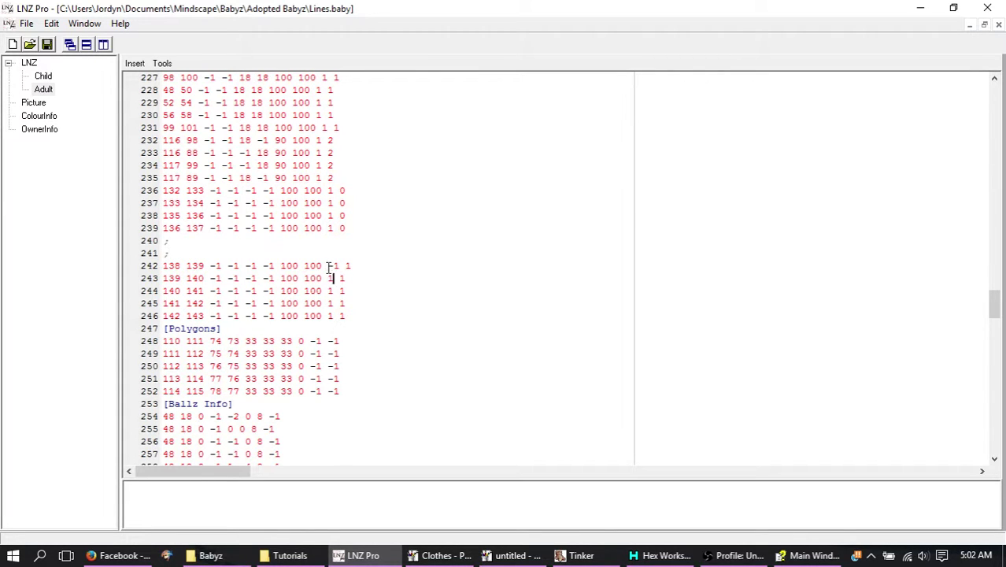
pyautogui.write('-')
pyautogui.press('Down')
pyautogui.press('Left')
pyautogui.write('-')
pyautogui.press('Down')
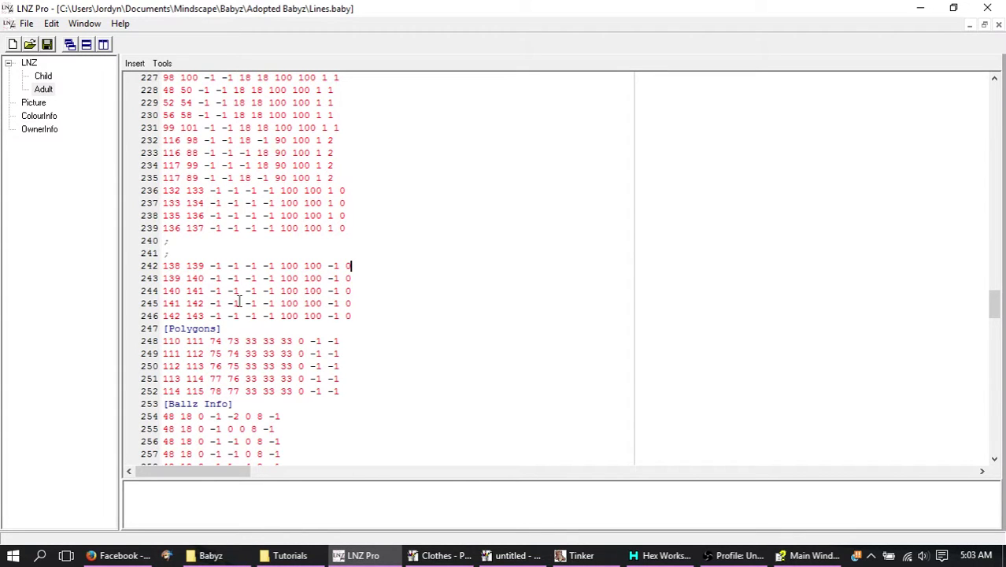
# Set the second-to-last value of the added ball entries 138 to 143 to 3, and save Lines.baby
pyautogui.moveTo(1002, 322); pyautogui.dragTo(1000, 167)
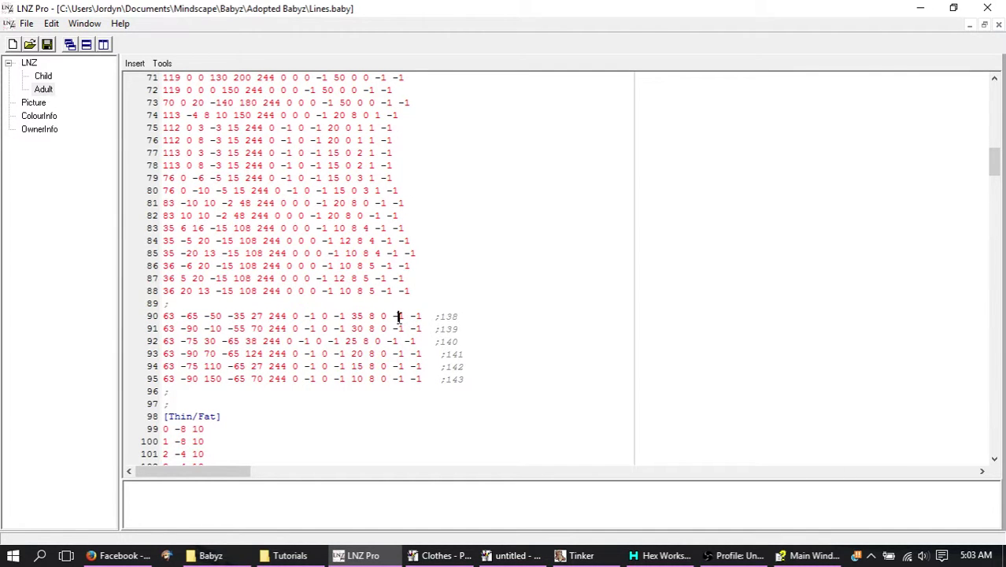
pyautogui.press('Delete')
pyautogui.press('BackSpace')
pyautogui.write('3')
pyautogui.press('Down')
pyautogui.press('Delete')
pyautogui.press('Delete')
pyautogui.press('BackSpace')
pyautogui.write('3')
pyautogui.press('Down')
pyautogui.press('Delete')
pyautogui.press('BackSpace')
pyautogui.write('3')
pyautogui.press('Down')
pyautogui.press('Delete')
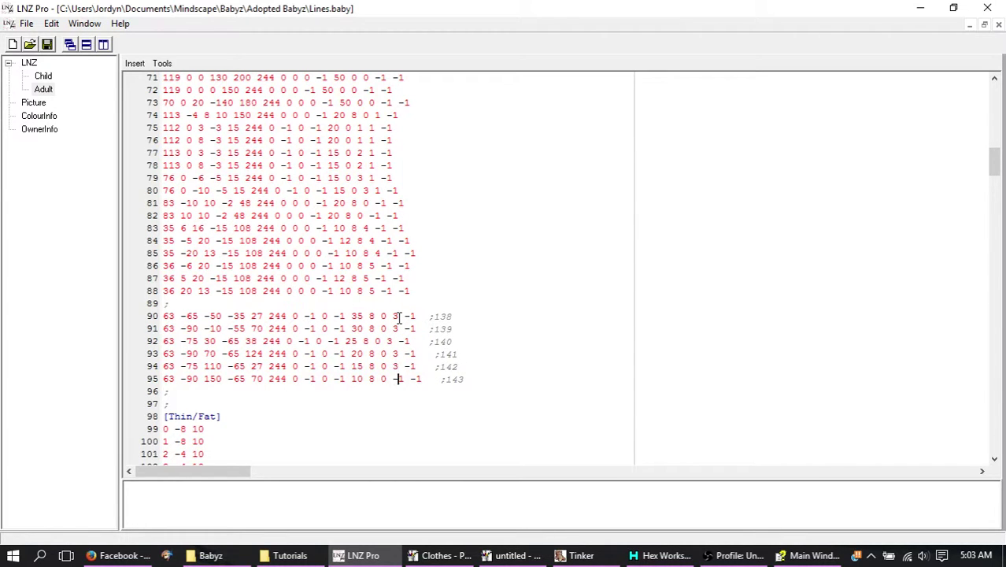
pyautogui.press('Delete')
pyautogui.press('BackSpace')
pyautogui.write('3')
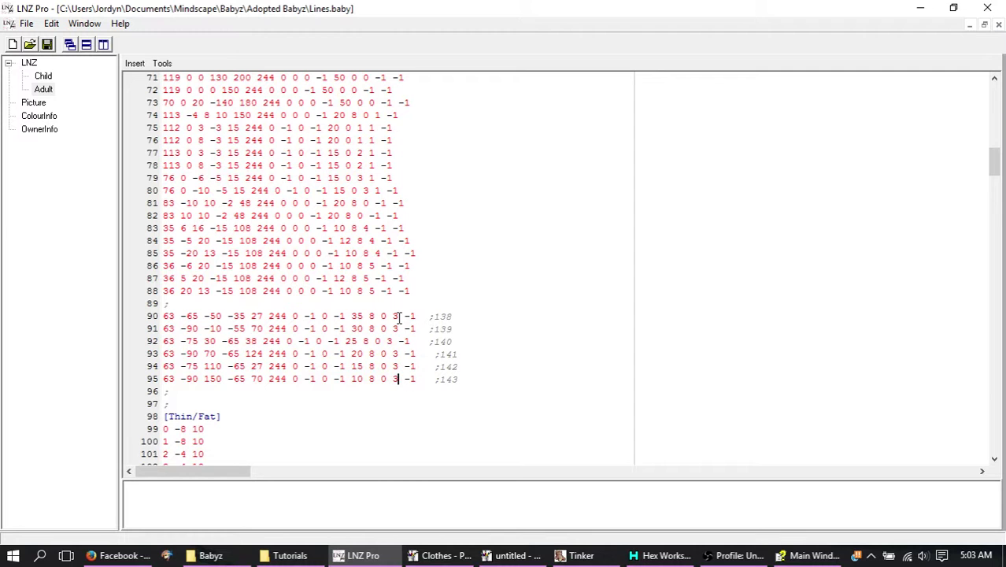
pyautogui.click(46, 45)
# Relaunch Babyz and move the baby to open floor to inspect the retextured hair, then close the game
pyautogui.click(210, 556)
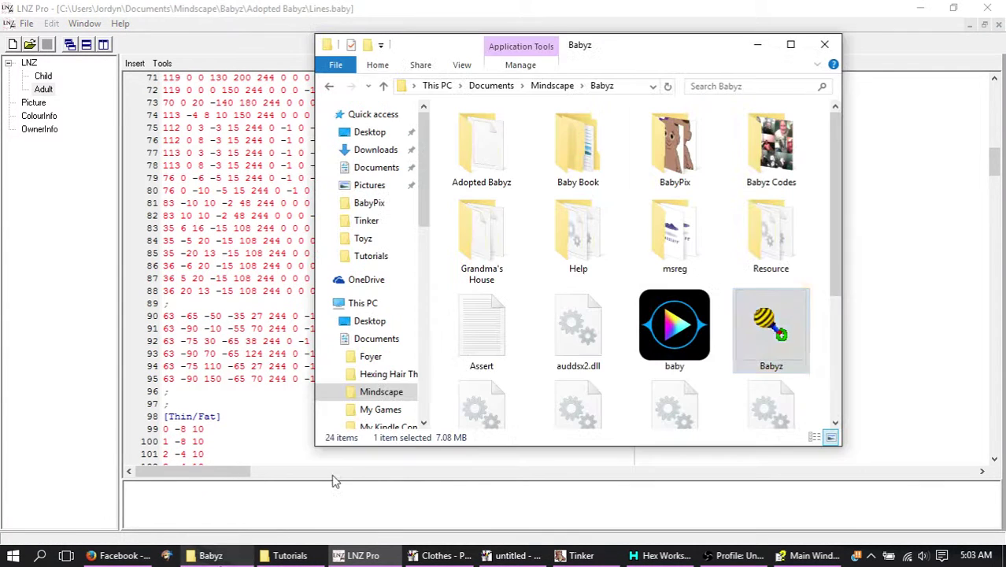
pyautogui.doubleClick(780, 341)
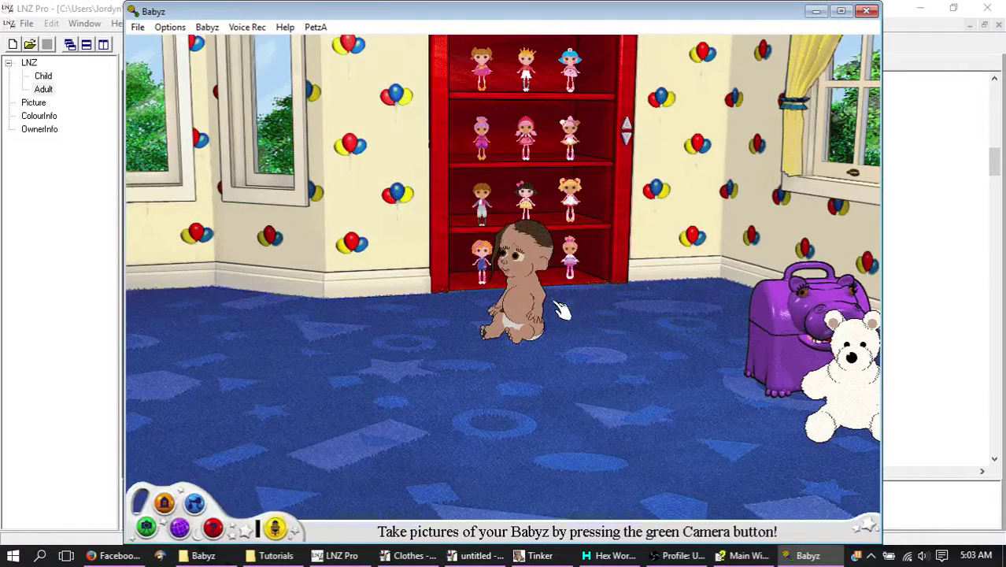
pyautogui.moveTo(530, 298); pyautogui.dragTo(350, 363)
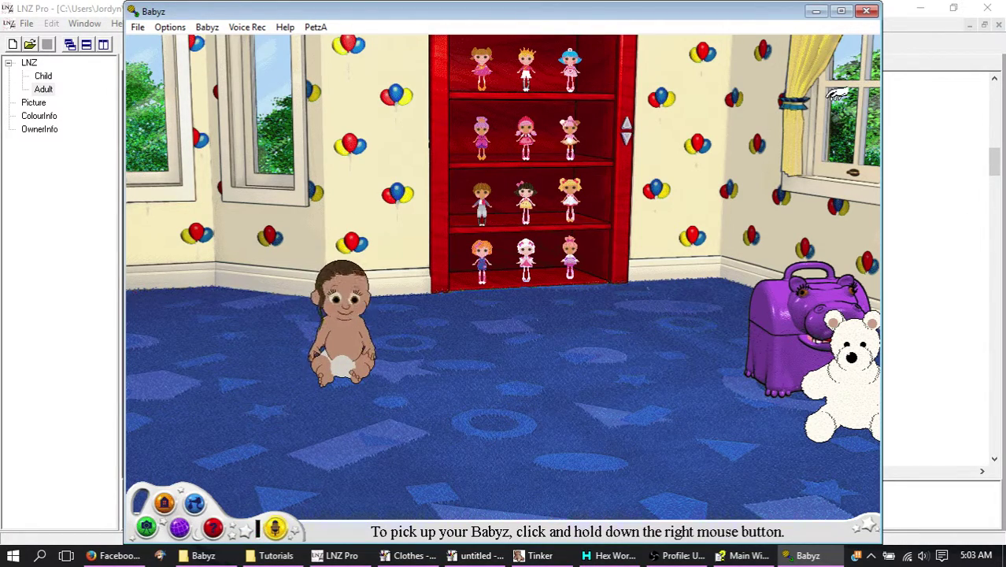
pyautogui.click(868, 11)
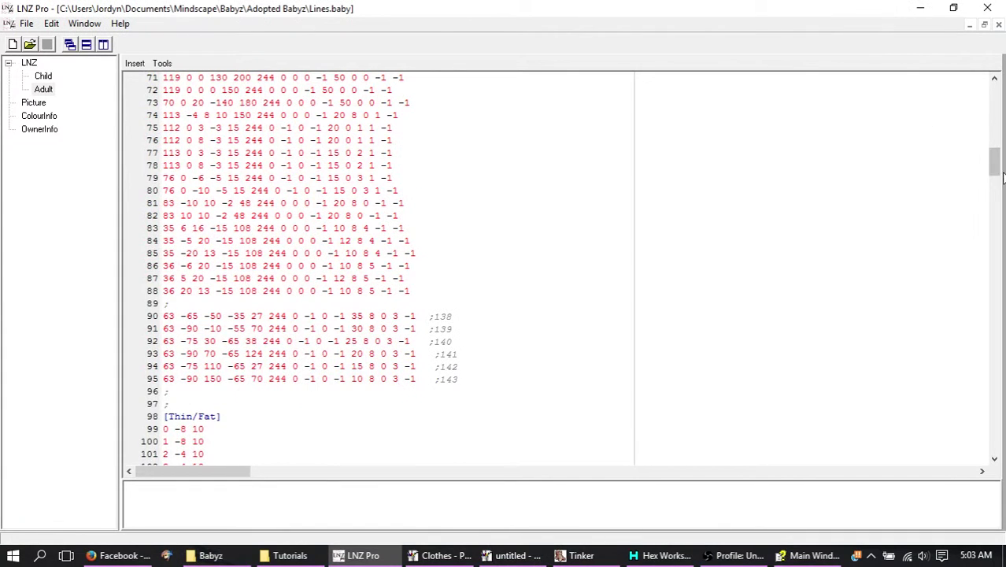
# Duplicate the 142–143 line entry below itself, change the copy to connect balls 143 and 144, and save Lines.baby
pyautogui.moveTo(995, 162); pyautogui.dragTo(994, 308)
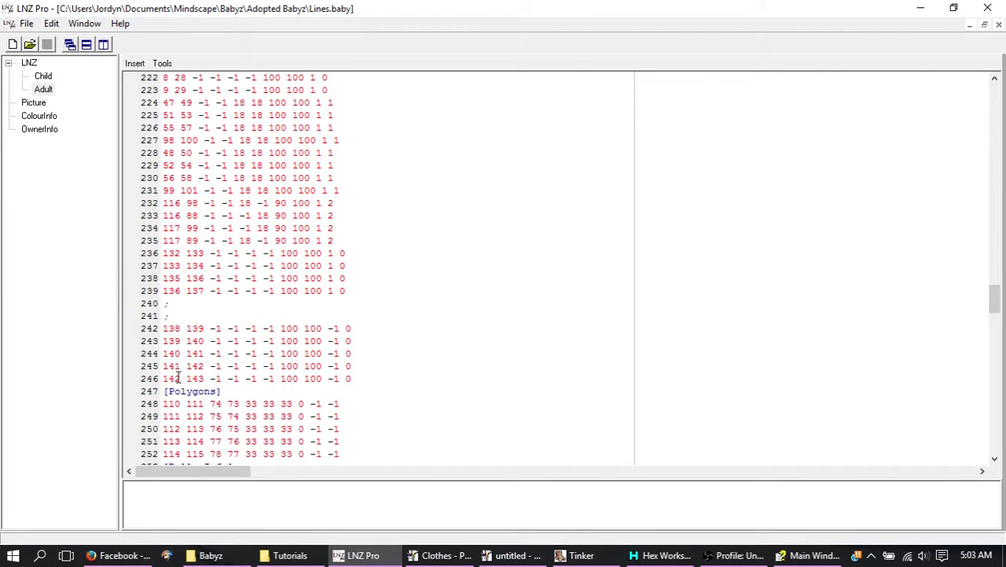
pyautogui.moveTo(165, 379); pyautogui.dragTo(164, 391)
pyautogui.hotkey('ctrl', 'c')
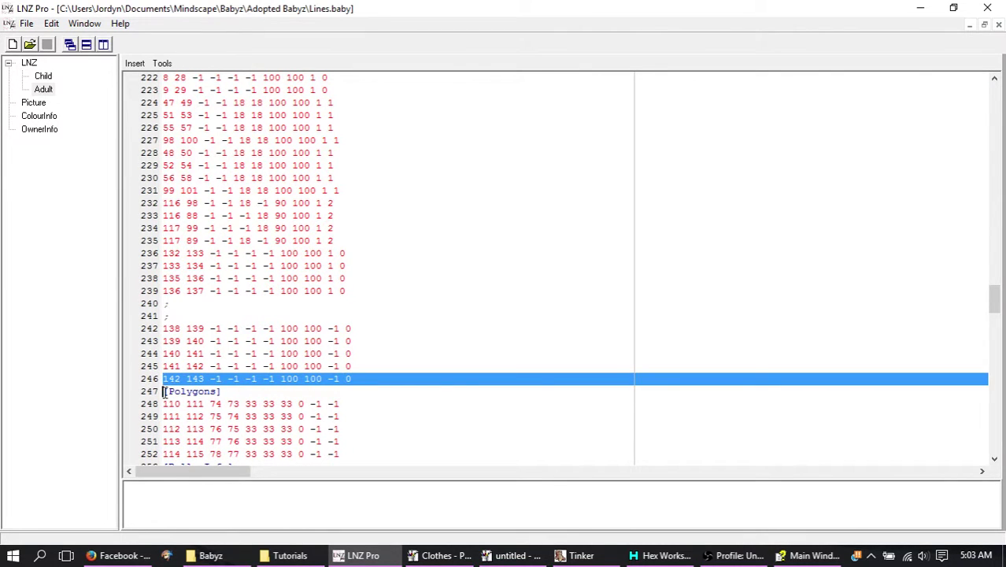
pyautogui.click(165, 392)
pyautogui.hotkey('ctrl', 'v')
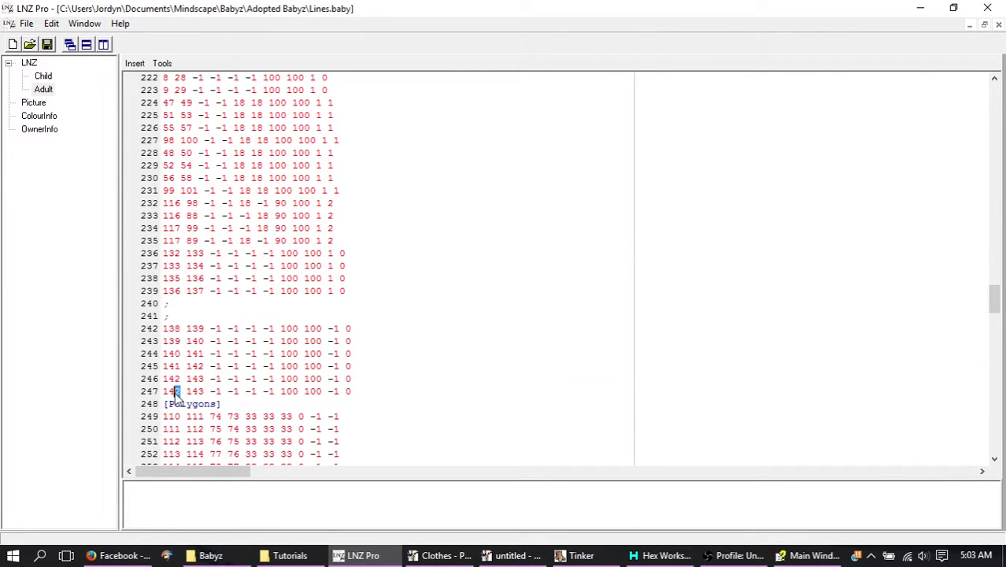
pyautogui.press('Right')
pyautogui.press('Right')
pyautogui.press('BackSpace')
pyautogui.write('4')
pyautogui.moveTo(203, 391); pyautogui.dragTo(186, 391)
pyautogui.click(47, 44)
# Relaunch Babyz, go to the dressing room and place the baby in front of the wardrobe
pyautogui.click(210, 555)
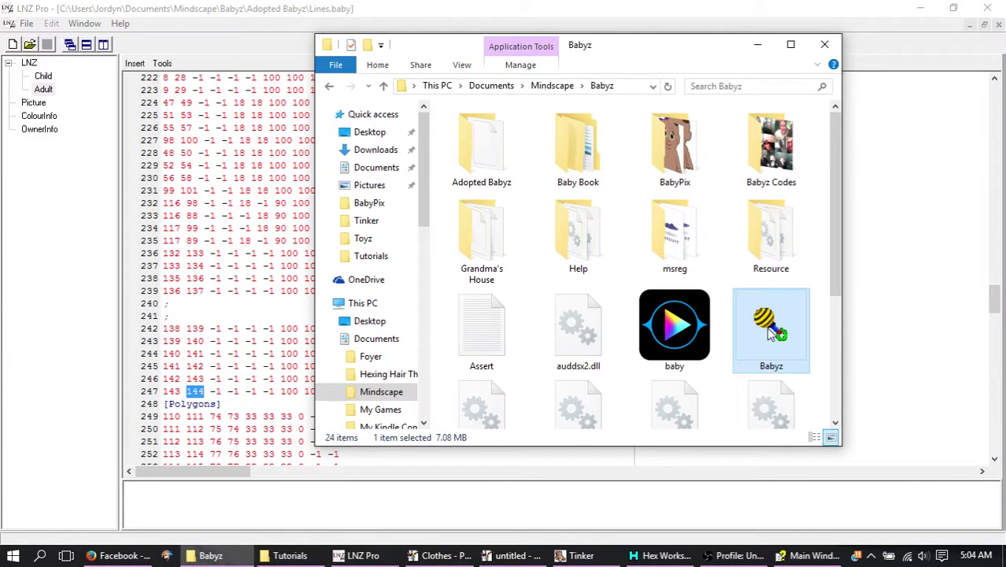
pyautogui.doubleClick(768, 329)
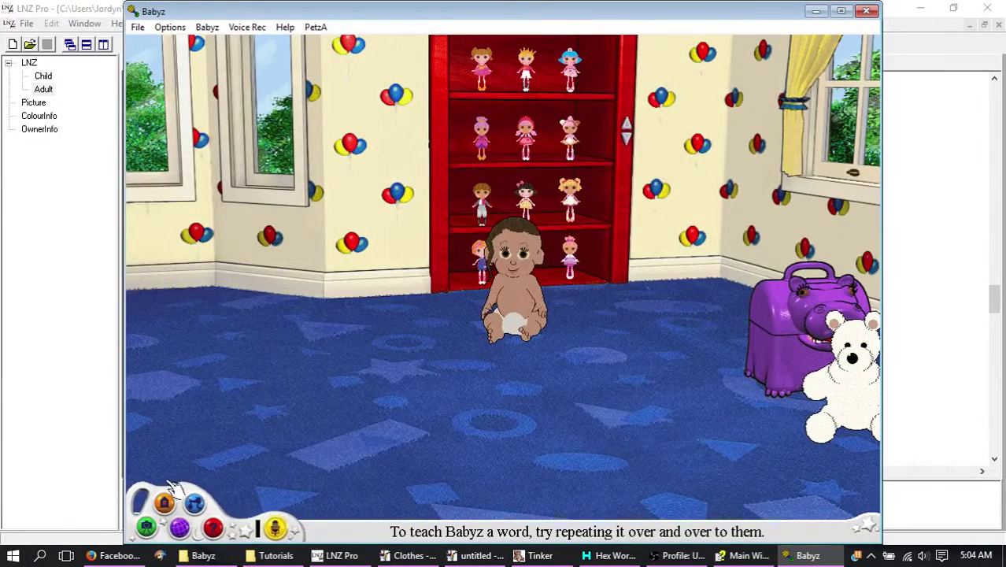
pyautogui.click(165, 501)
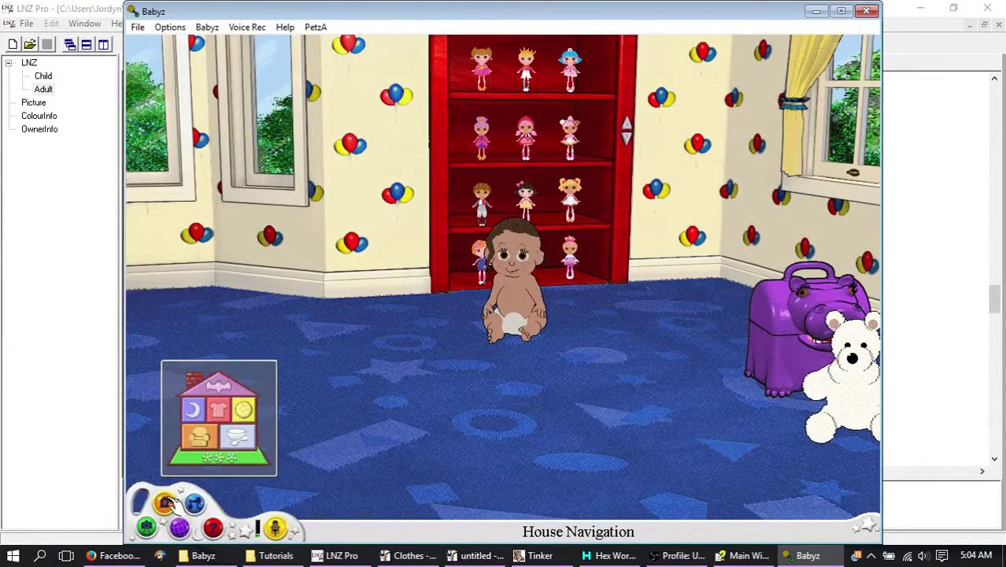
pyautogui.click(236, 413)
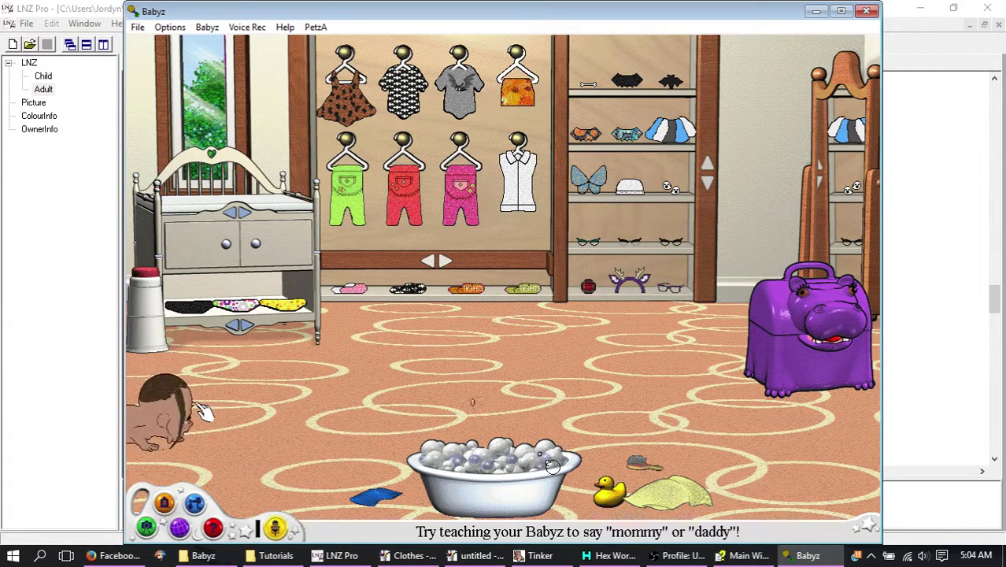
pyautogui.moveTo(168, 418); pyautogui.dragTo(411, 330)
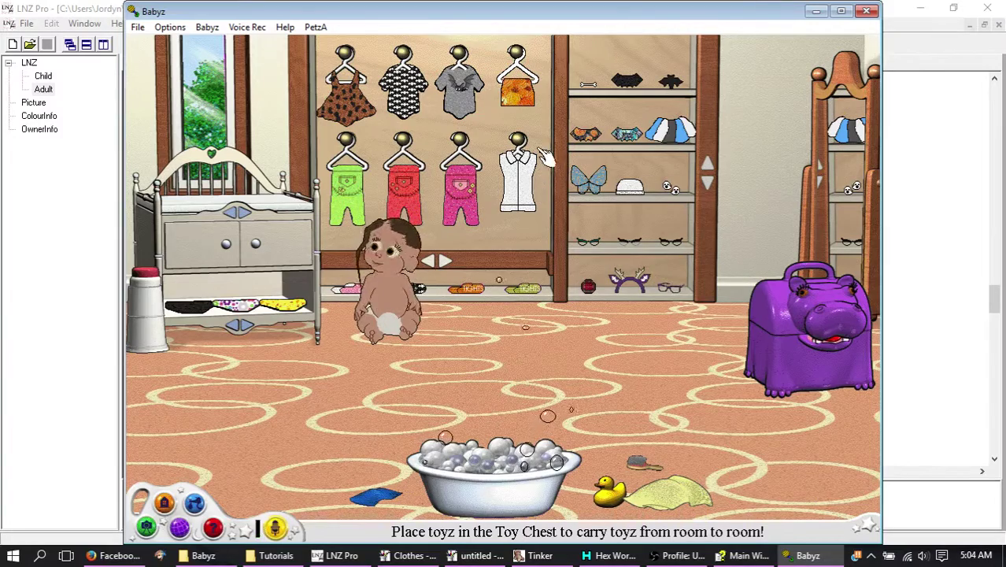
# Try the purple deer headband on the baby, take it off, and inspect the hair in different poses
pyautogui.moveTo(632, 282); pyautogui.dragTo(392, 228)
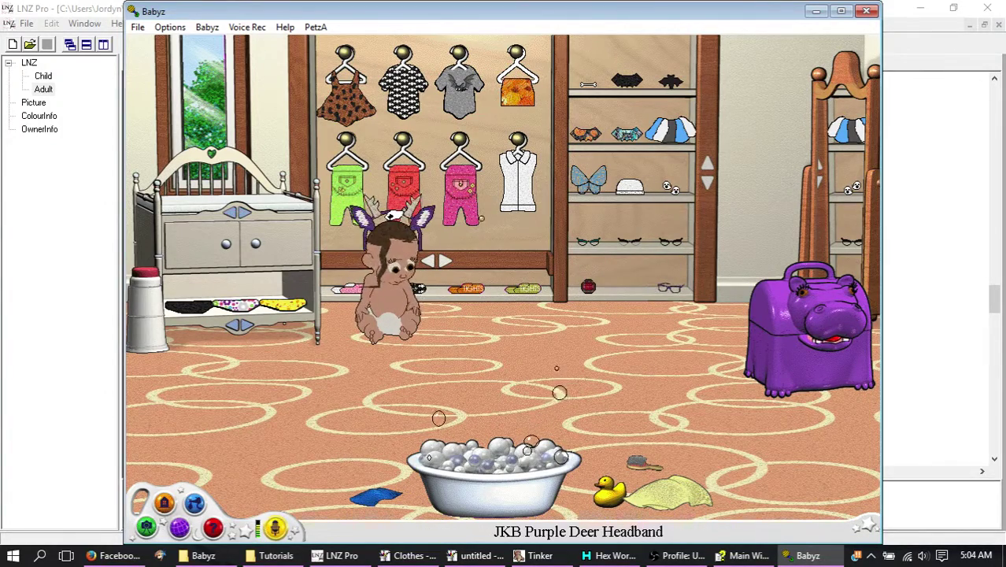
pyautogui.moveTo(405, 189); pyautogui.dragTo(477, 176)
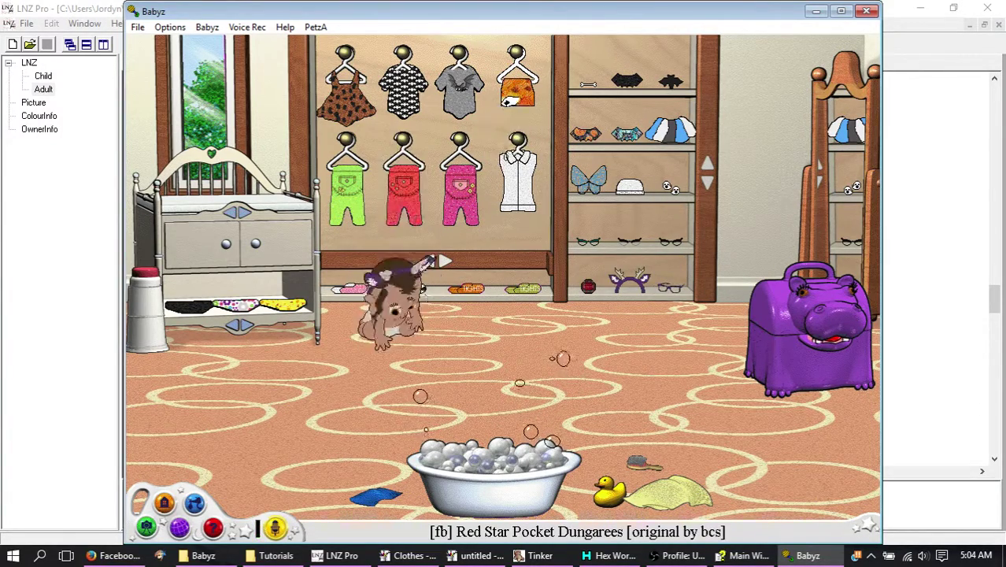
pyautogui.moveTo(411, 218); pyautogui.dragTo(408, 296)
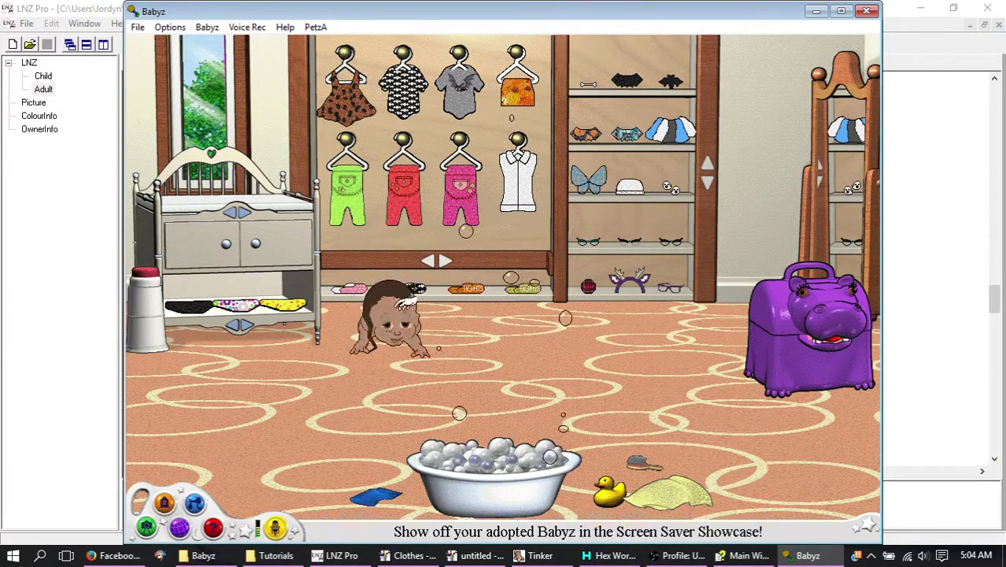
pyautogui.moveTo(224, 345); pyautogui.dragTo(354, 384)
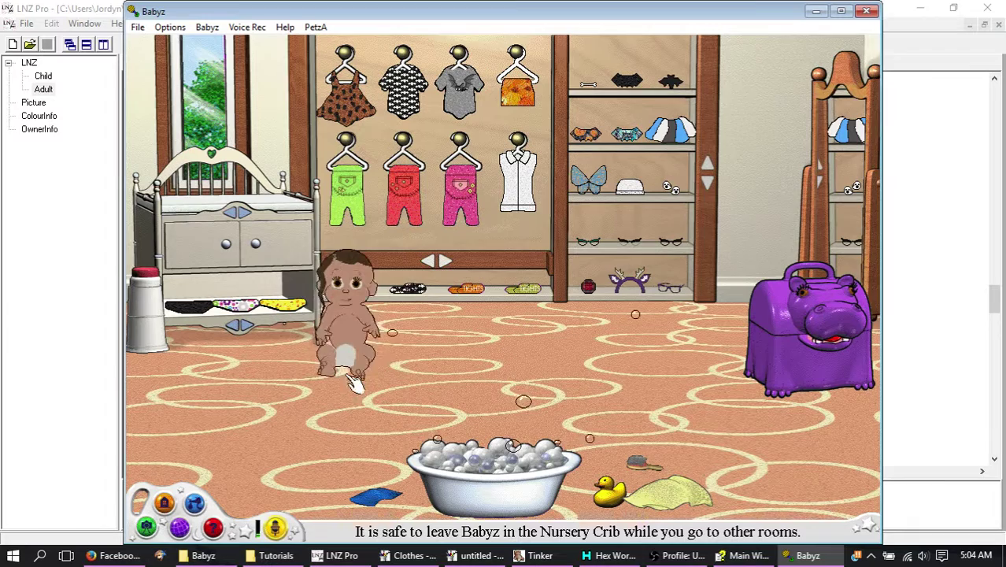
# Close the game, delete the 143–144 line entry in Lines.baby and put a semicolon separator line above [Polygons]
pyautogui.click(867, 11)
pyautogui.click(647, 7)
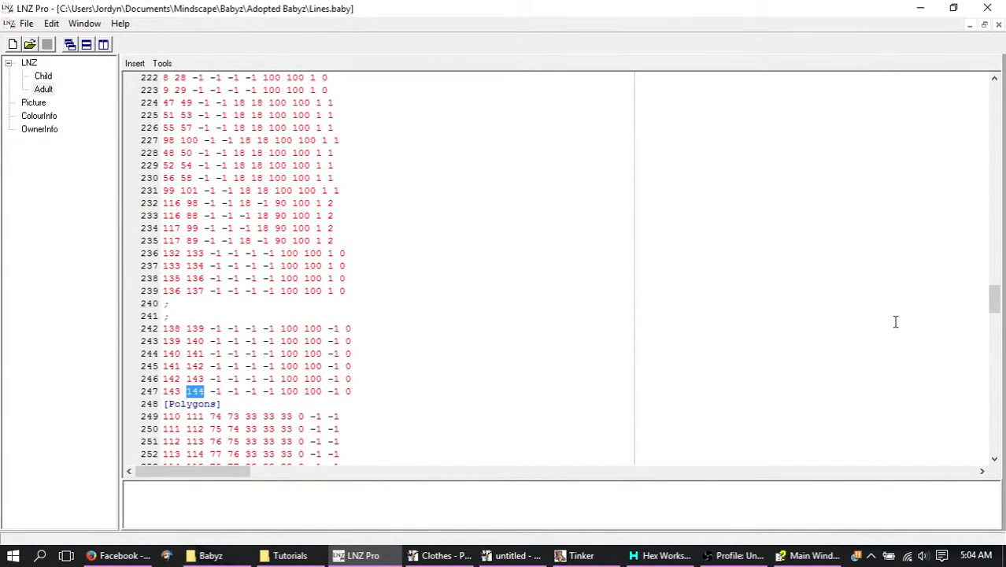
pyautogui.moveTo(165, 391); pyautogui.dragTo(164, 404)
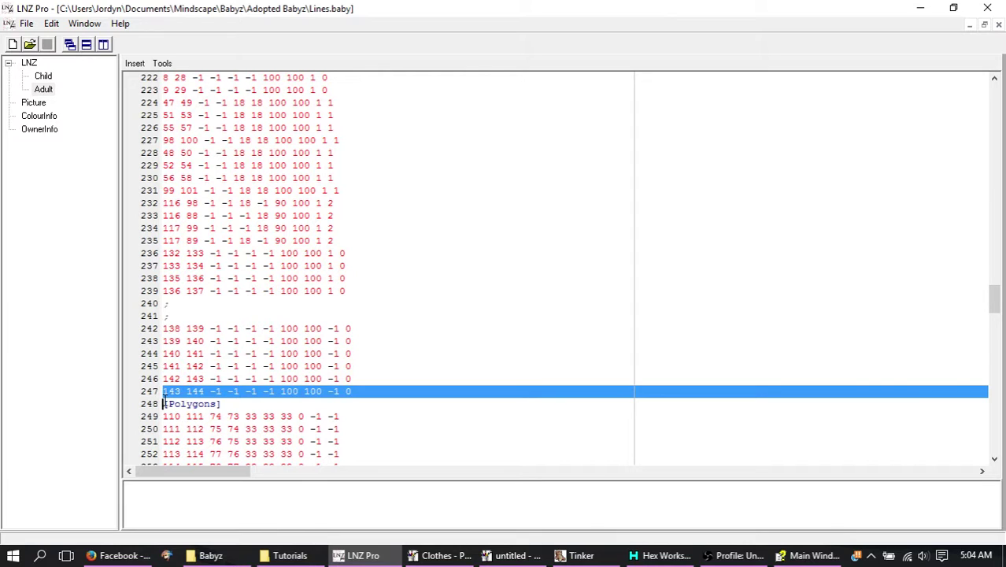
pyautogui.press('Delete')
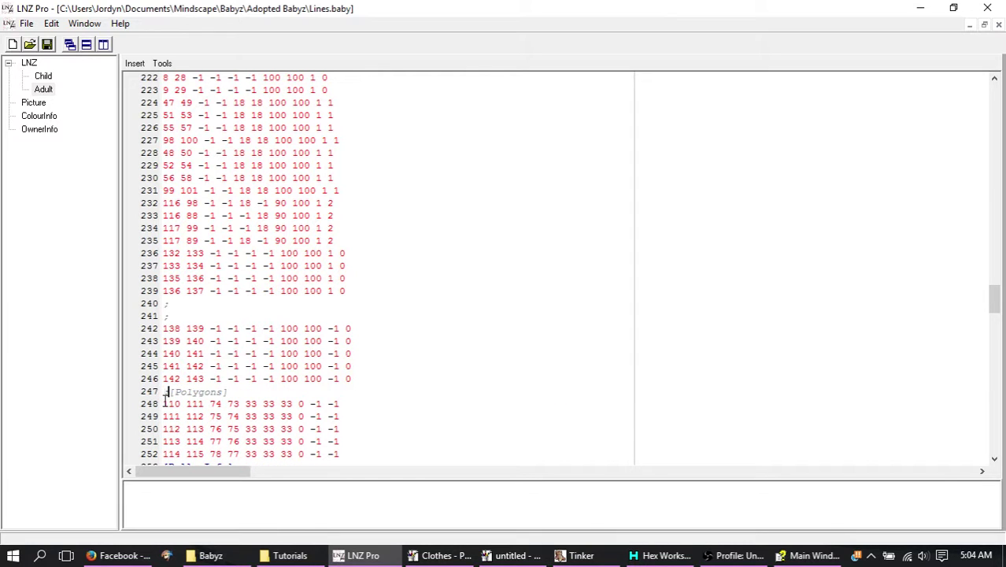
pyautogui.press('Return')
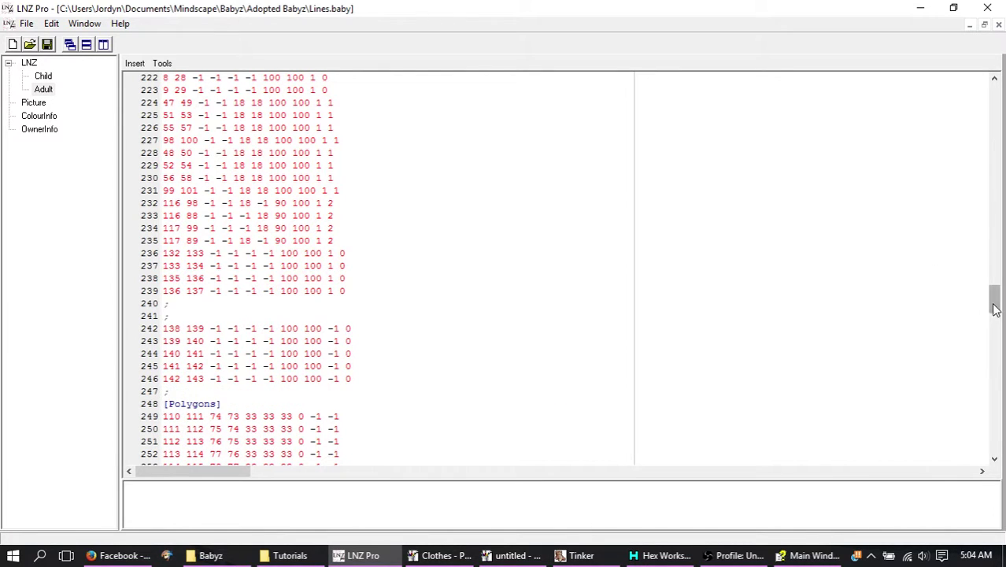
# Duplicate the ball entries 138 to 143 above [Thin/Fat] and number the copies' comments 144 to 149
pyautogui.moveTo(995, 308); pyautogui.dragTo(994, 174)
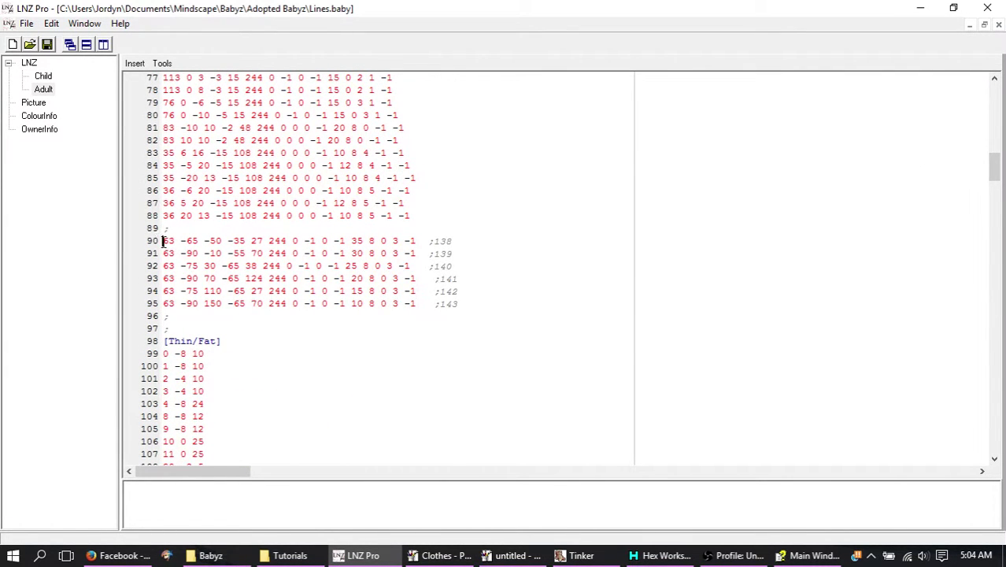
pyautogui.moveTo(163, 241); pyautogui.dragTo(157, 315)
pyautogui.hotkey('ctrl', 'c')
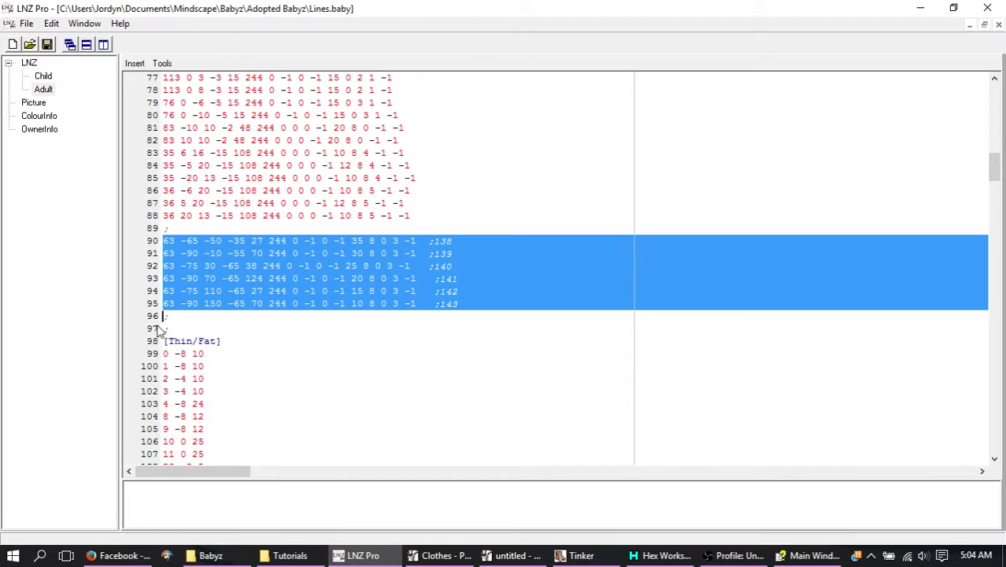
pyautogui.click(162, 328)
pyautogui.hotkey('ctrl', 'v')
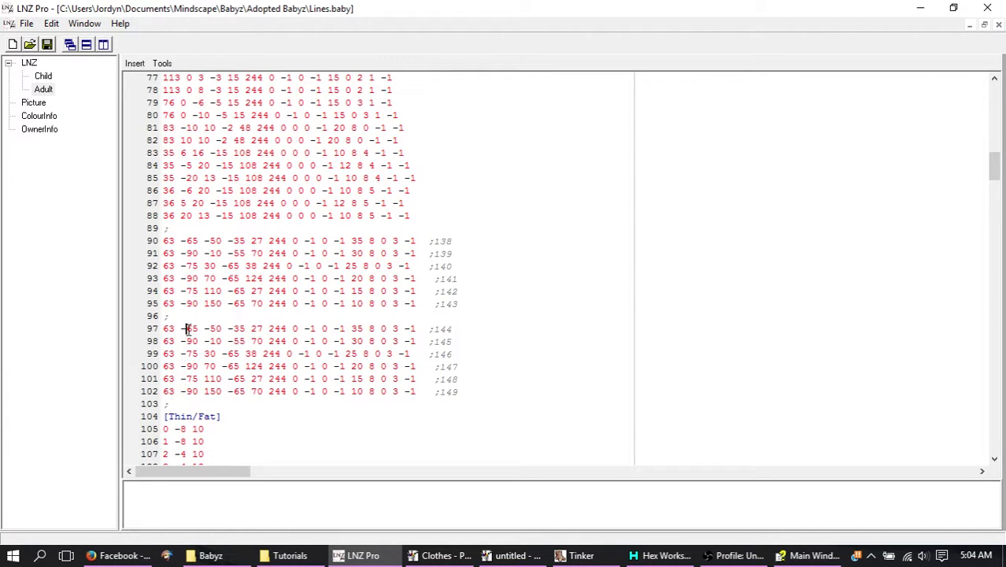
# Make the second value of ball entries 144 to 149 positive: 65, 90, 75, 90, 75 and 90
pyautogui.press('Delete')
pyautogui.press('Down')
pyautogui.press('Delete')
pyautogui.press('Down')
pyautogui.press('Delete')
pyautogui.press('Down')
pyautogui.press('Delete')
pyautogui.press('Down')
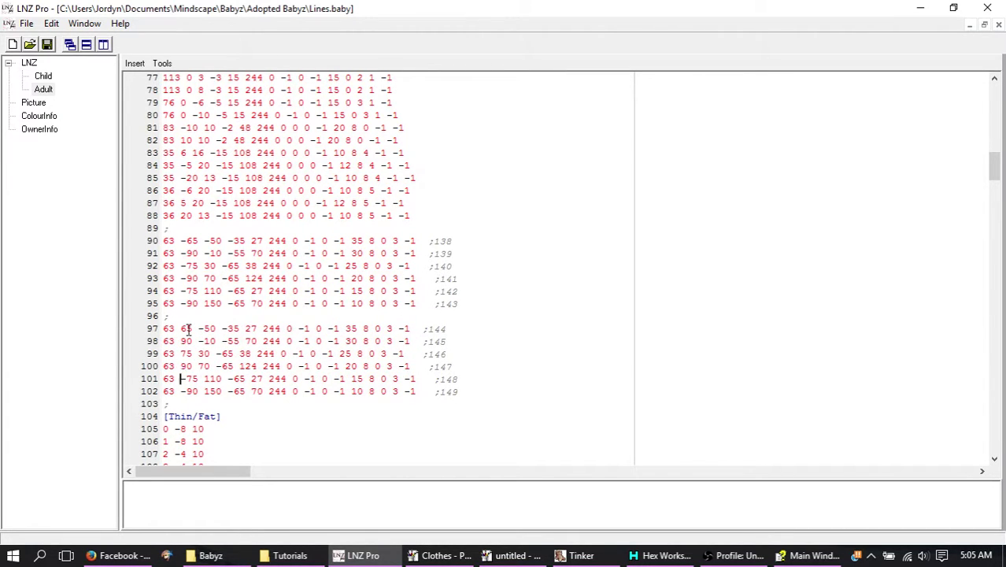
pyautogui.press('Delete')
pyautogui.press('Down')
pyautogui.press('Delete')
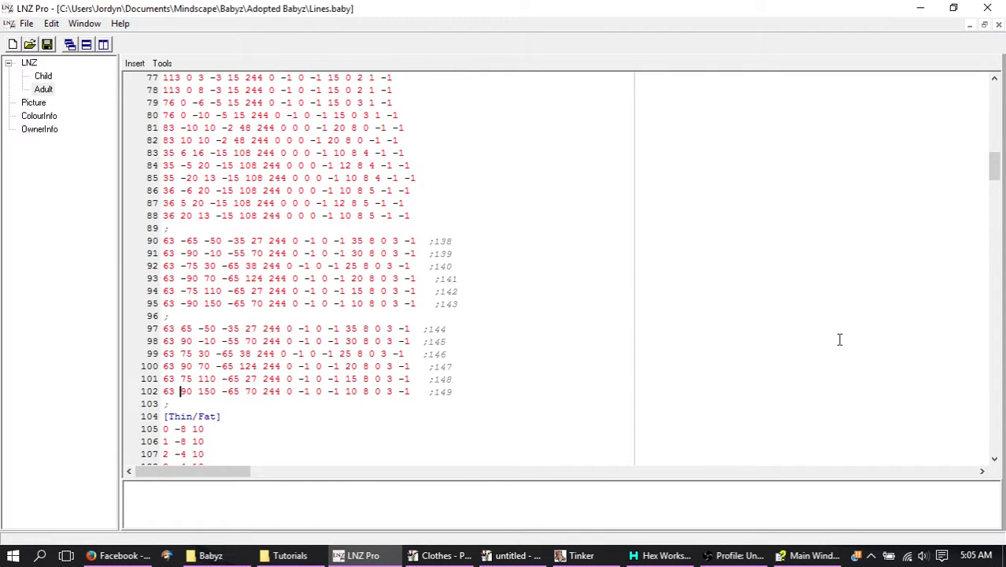
# Duplicate the five line entries connecting balls 138 to 143 directly above [Polygons]
pyautogui.moveTo(998, 168); pyautogui.dragTo(998, 305)
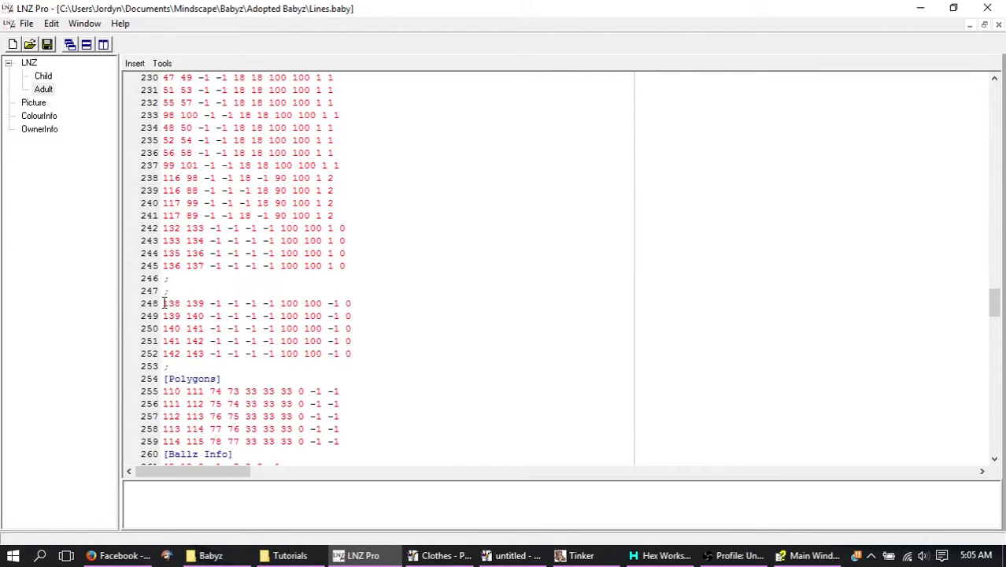
pyautogui.moveTo(163, 303); pyautogui.dragTo(161, 366)
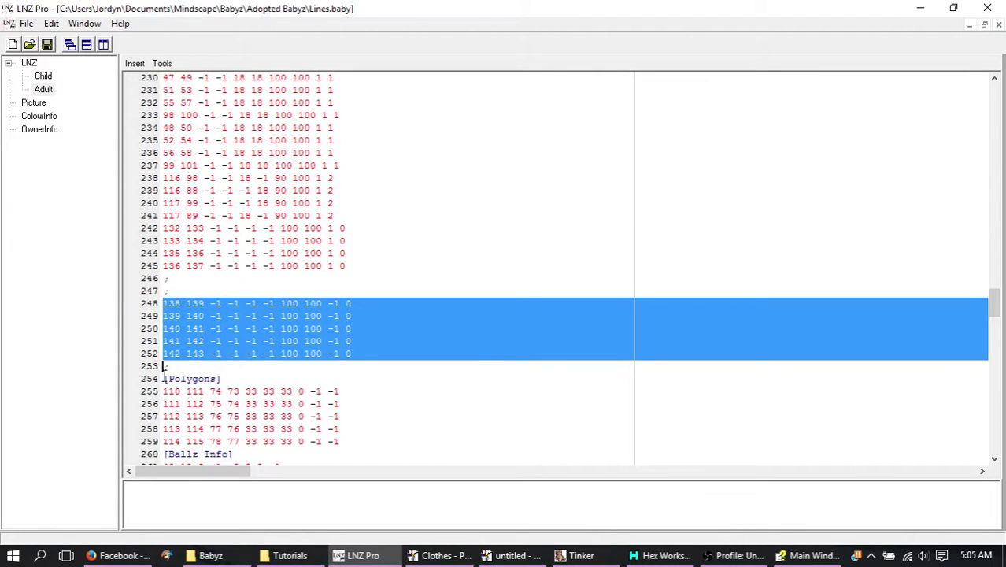
pyautogui.hotkey('ctrl', 'c')
pyautogui.click(164, 379)
pyautogui.hotkey('ctrl', 'v')
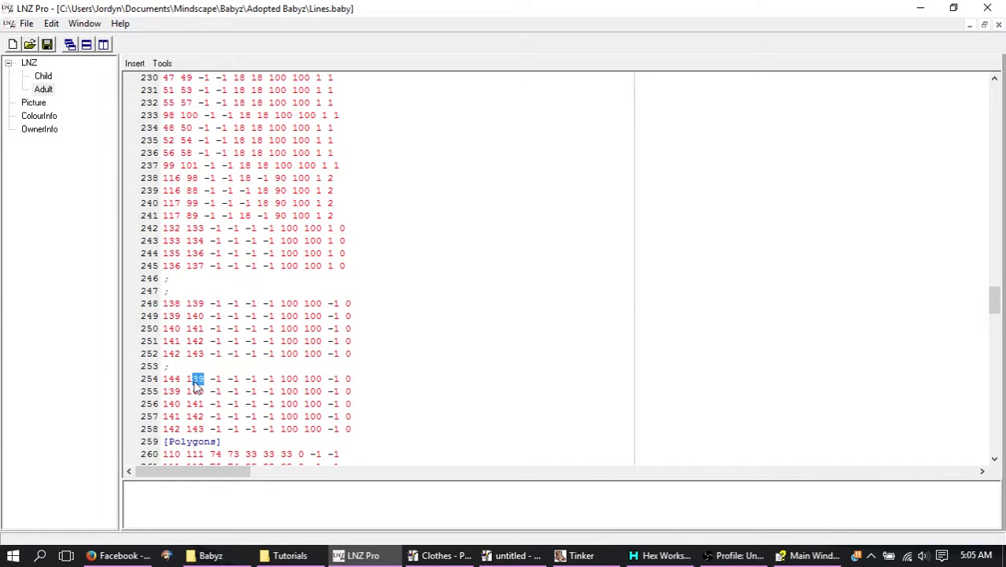
# Renumber the copied line entries to 144–145, 145–146, 146–147, 147–148 and 148–149, and save Lines.baby
pyautogui.write('45')
pyautogui.press('BackSpace')
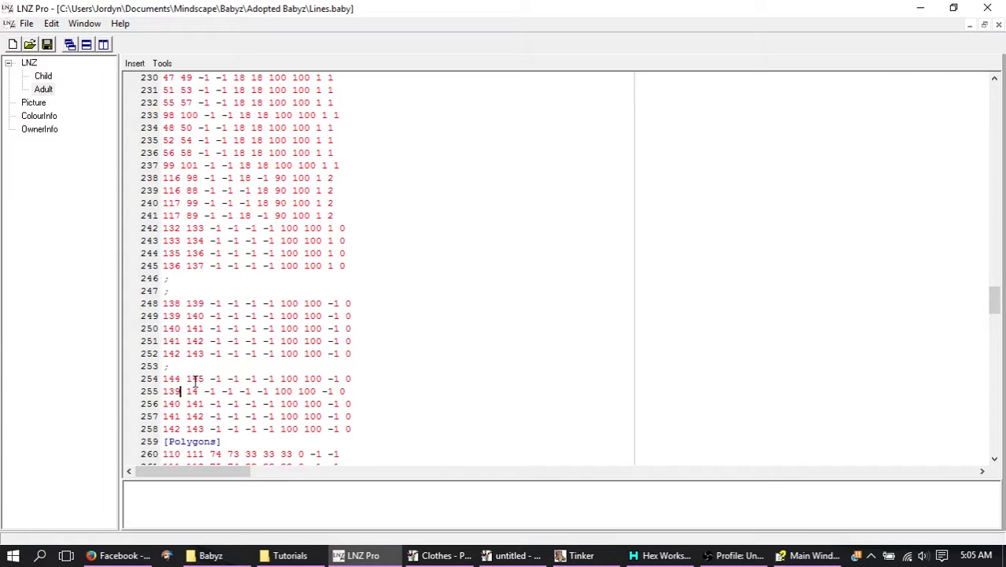
pyautogui.press('BackSpace')
pyautogui.press('BackSpace')
pyautogui.write('45 146')
pyautogui.press('BackSpace')
pyautogui.write('7')
pyautogui.press('Down')
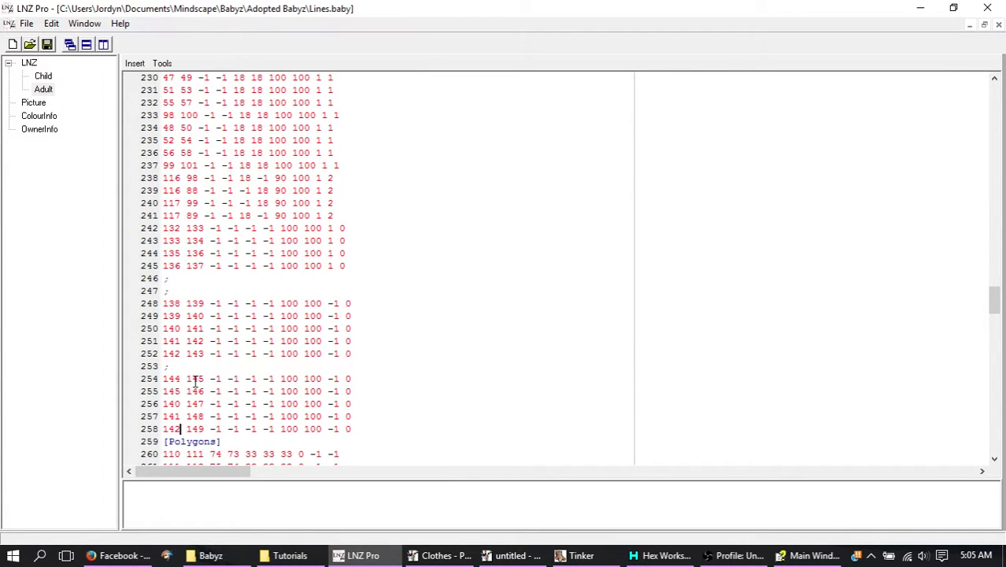
pyautogui.press('BackSpace')
pyautogui.write('8')
pyautogui.press('BackSpace')
pyautogui.write('7')
pyautogui.press('Up')
pyautogui.press('BackSpace')
pyautogui.write('6')
pyautogui.click(47, 45)
# Relaunch Babyz and move the baby around the dressing room to inspect the hair on both sides
pyautogui.click(240, 560)
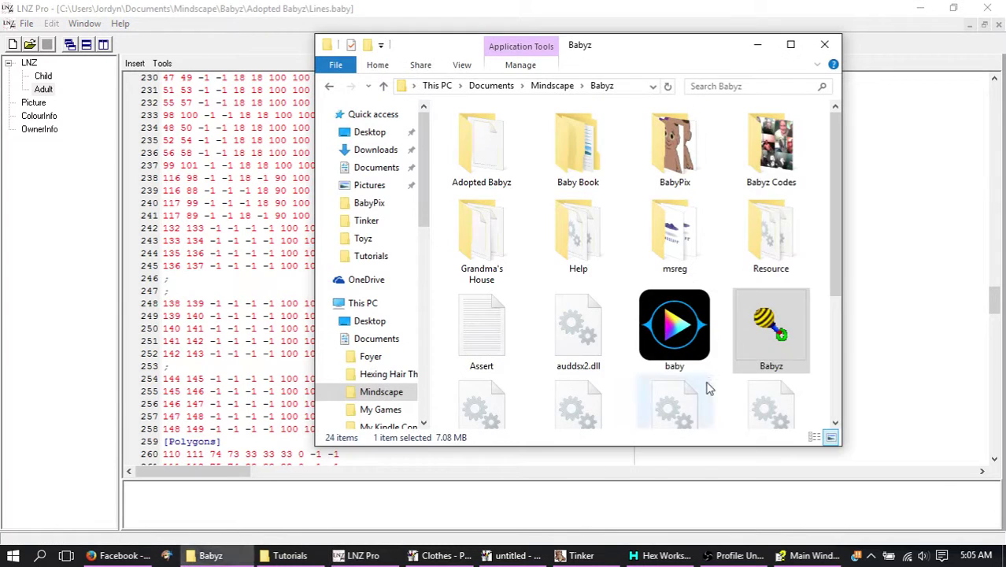
pyautogui.doubleClick(768, 319)
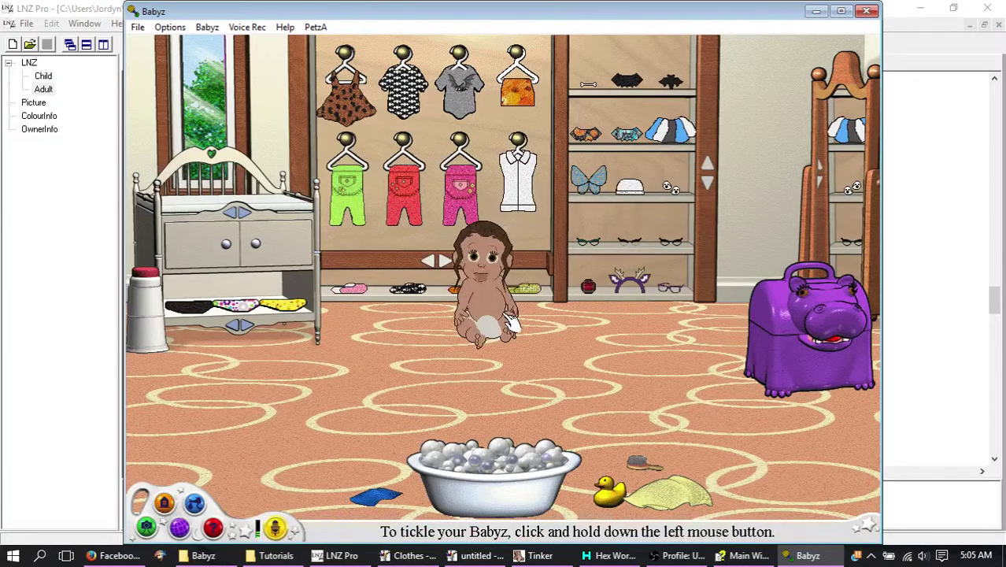
pyautogui.moveTo(513, 323); pyautogui.dragTo(342, 268)
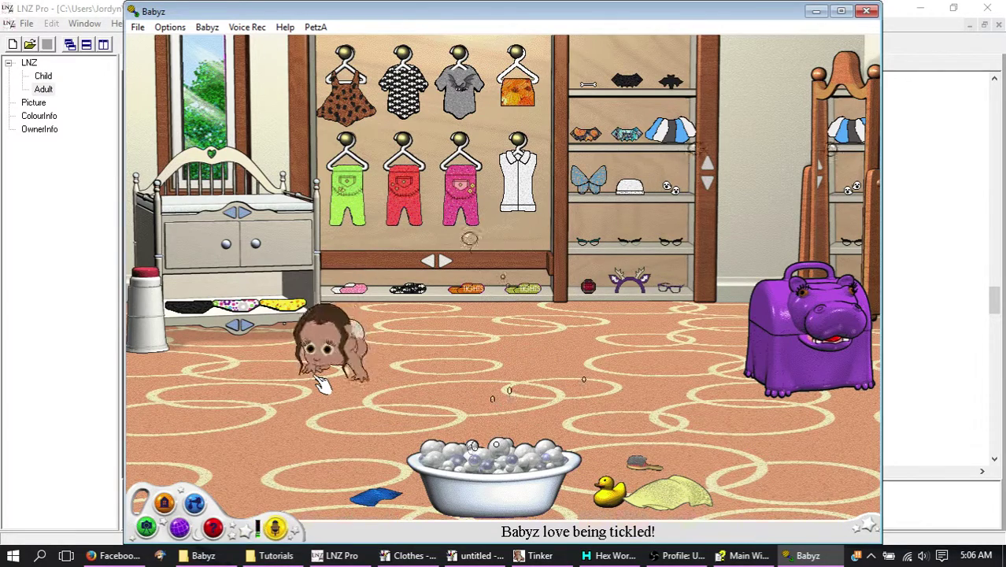
pyautogui.click(380, 321)
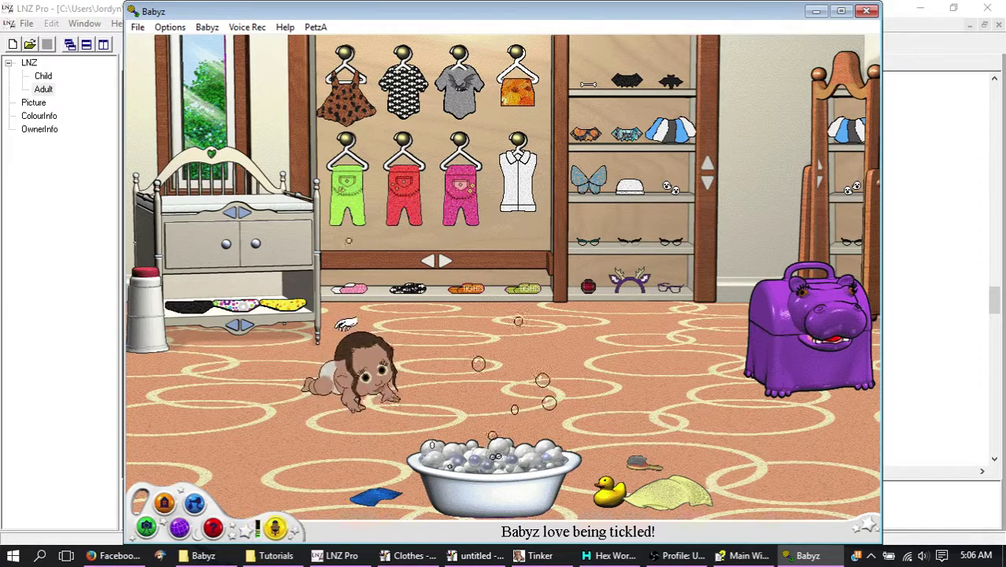
pyautogui.moveTo(360, 415); pyautogui.dragTo(307, 248)
# Go to the balloon-papered playroom and carry the baby in front of the red doll shelf
pyautogui.click(165, 504)
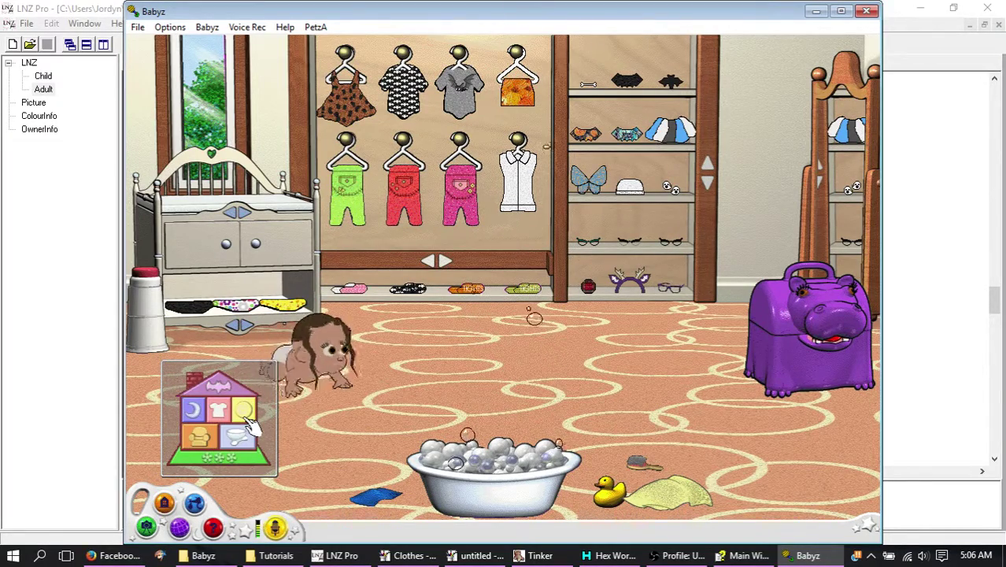
pyautogui.click(246, 411)
pyautogui.moveTo(139, 425); pyautogui.dragTo(482, 268)
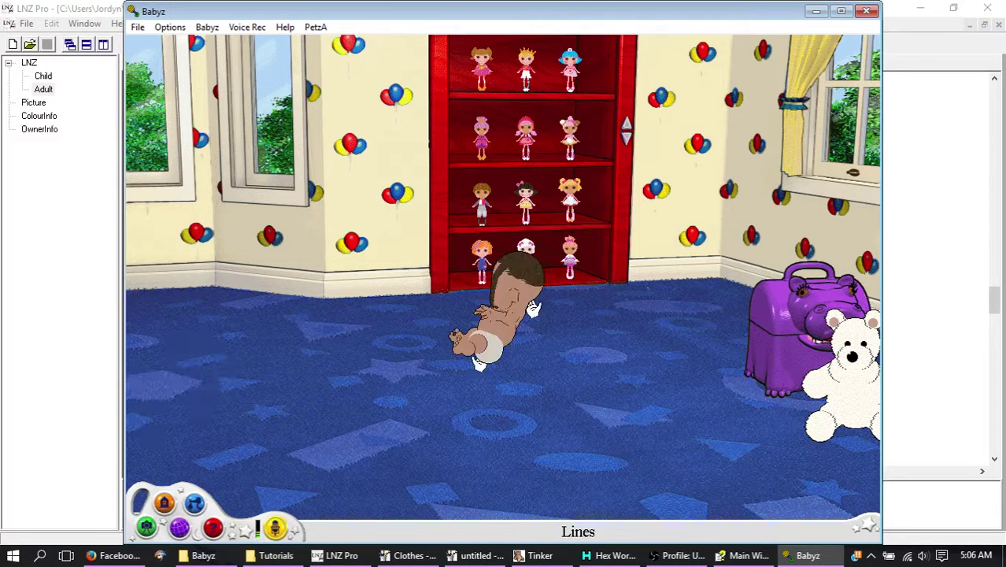